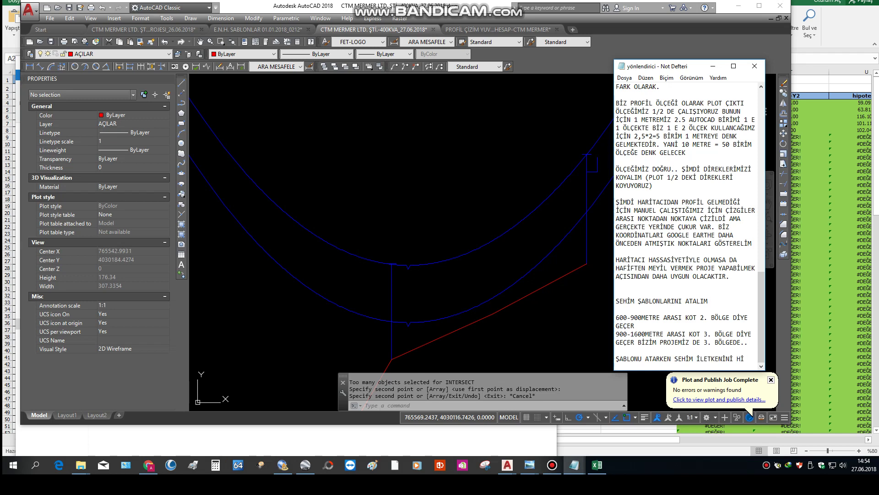
Continue the note with "İLETKENİNİ HİÇ ROTATE GİBİ KEYFİ HAMLELER YAPMIYORUZ MOVE KOMUTUYLA İKİ DİREĞİ EN ÜSTTEN KESECEK ŞEKİLDE ÇOK KÜÇÜK MİLİMETRİK HATA DIŞINDA HATASIZCA KOYUYORUZ."
type("TKENİNİ HİÇ ROTA")
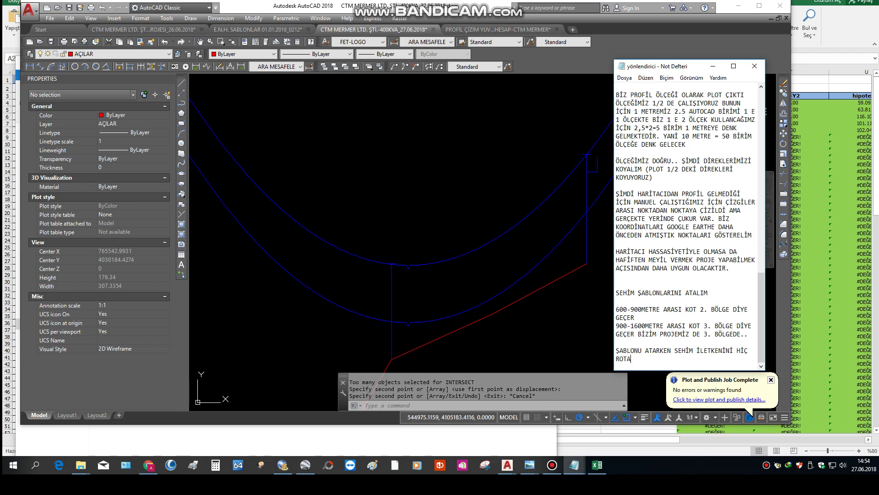
type("TE GİBİ KEYFİ HAMLELER")
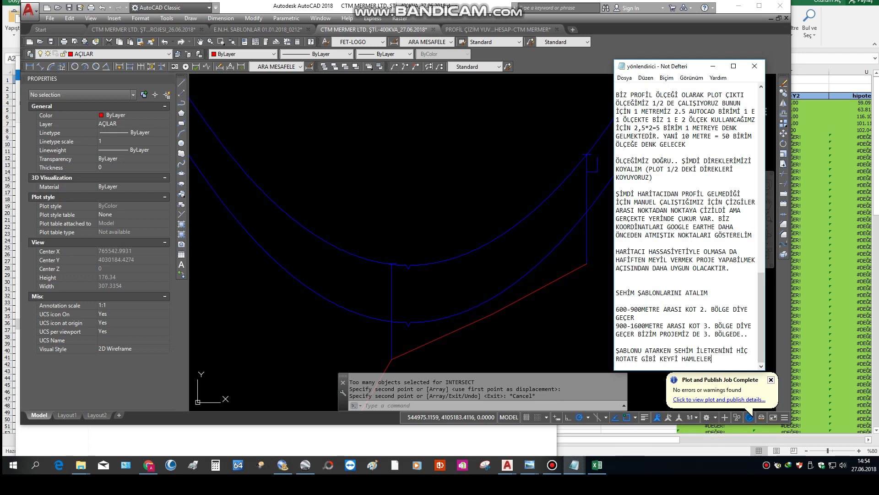
type(" YAPMIYORUZ MOVE KOMUTUY")
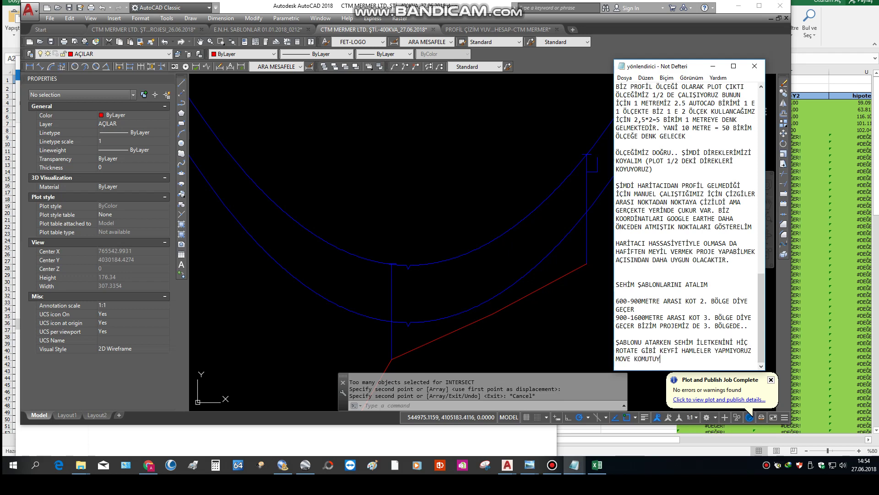
type("LA İKİ DİREĞİ EN ÜSTTEN KESECEK ŞEKİLDE ÇOK")
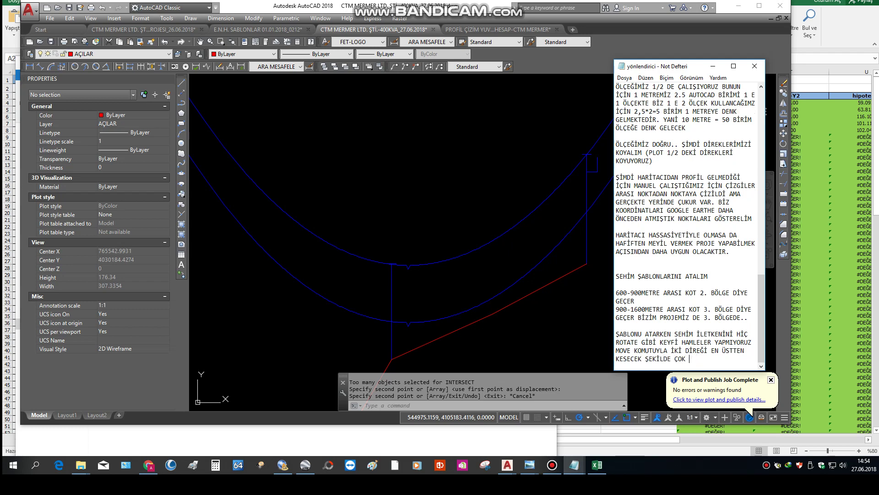
type(" KÜÇÜK MİLİMETRİK HATA")
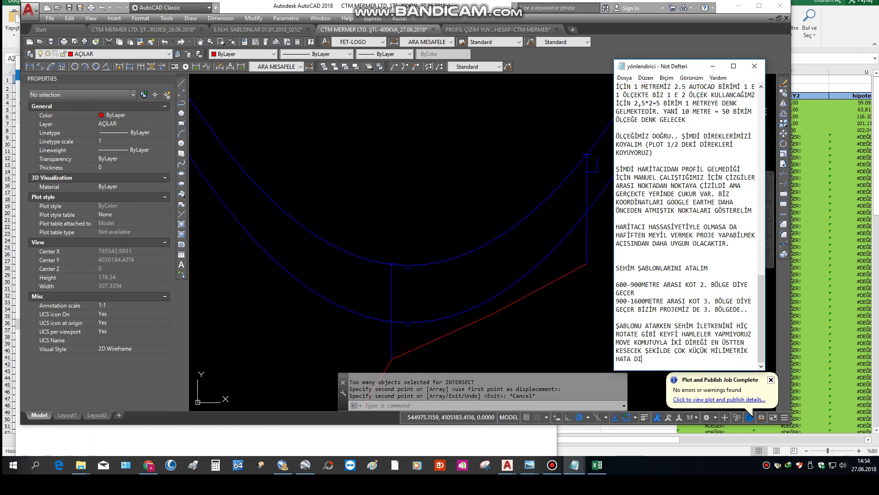
type(" DIŞINDA HATASIZCA KOYUYORUZ.")
In AutoCAD, start copying the pair of blue sag curves at the upper poles, using a base point just beneath the profile line
left_click(371, 157)
scroll(441, 186, "down", 4)
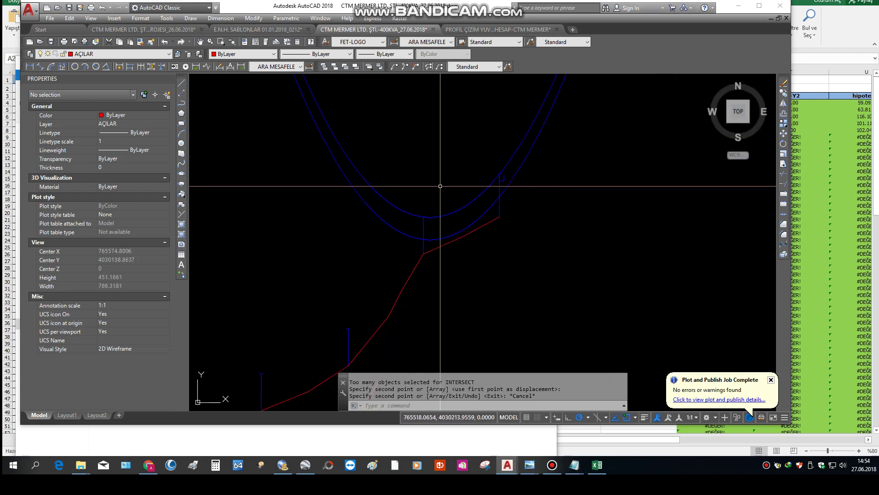
middle_click_drag(440, 187, 450, 185)
key("Escape")
left_click(420, 177)
left_click(387, 218)
left_click(783, 93)
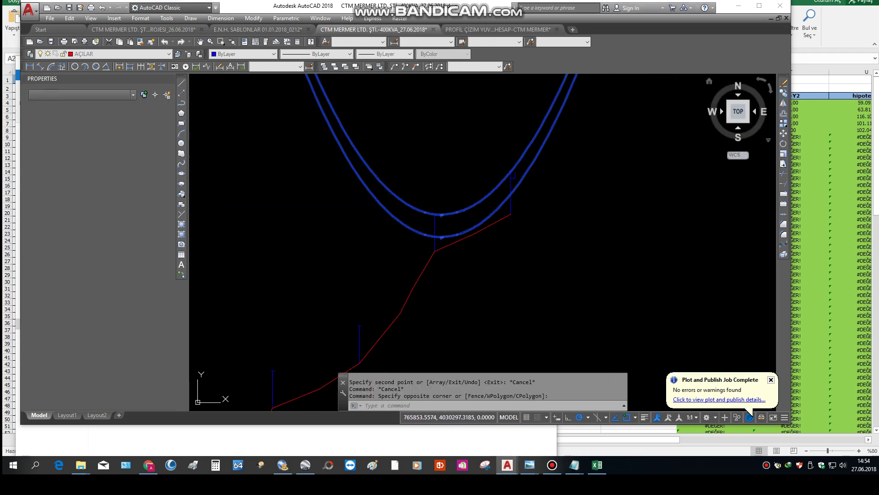
scroll(524, 228, "up", 2)
left_click(501, 238)
middle_click_drag(368, 351, 487, 232)
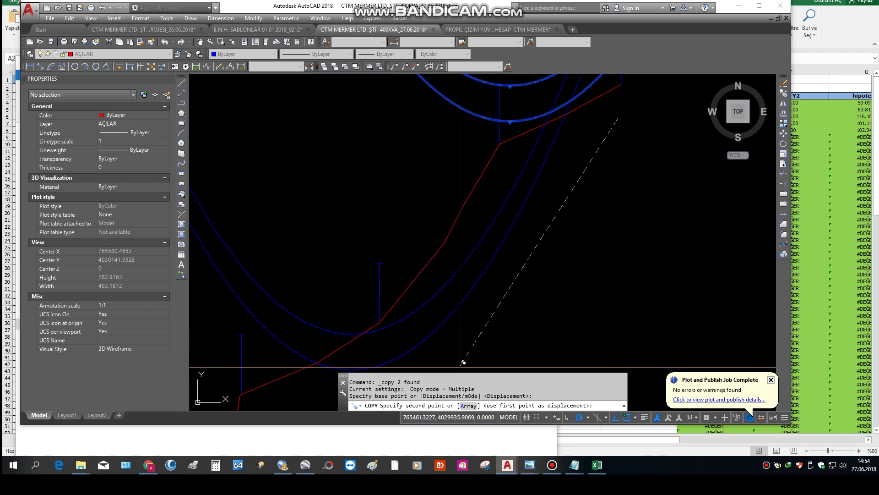
Add a new paragraph to the Notepad note: "ŞABLON ATARKEN F9 F8 F10 GİBİ KOMUTLARIN KAPALI OLMASINA İLK BAŞTA DİKKAT EDİYORUZ."
left_click(574, 465)
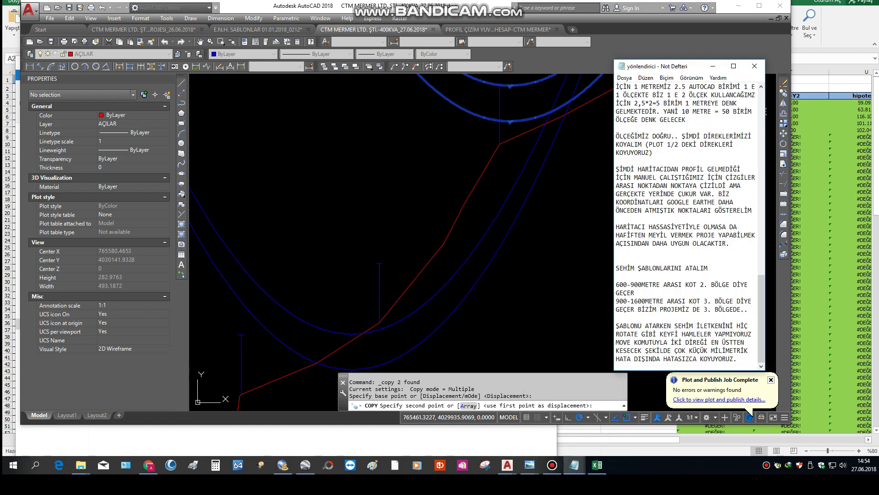
key("Return")
key("Return")
type("ŞABLON A")
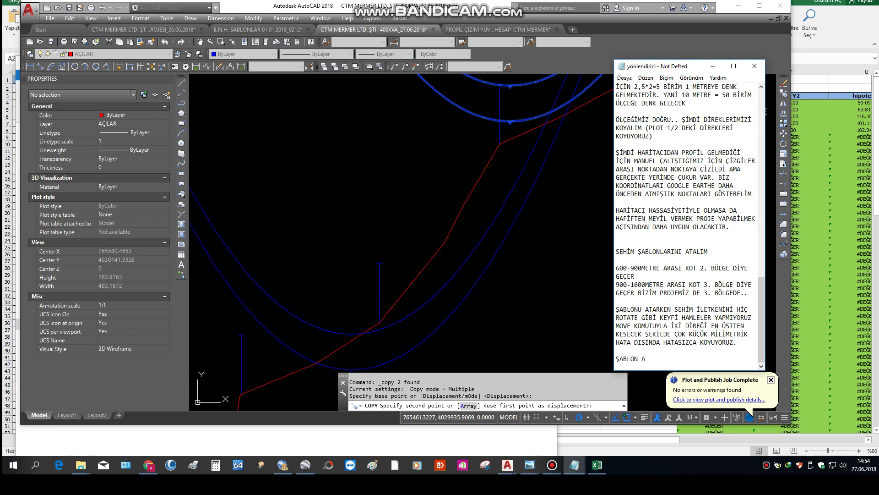
type("TARKEN F9 F8 F10 GİBİ KOMUTLAR")
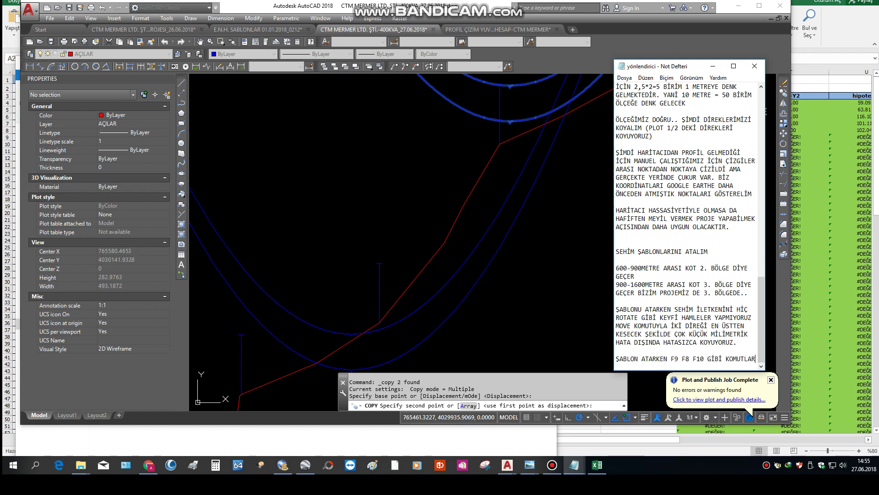
type("IN KAPALI O")
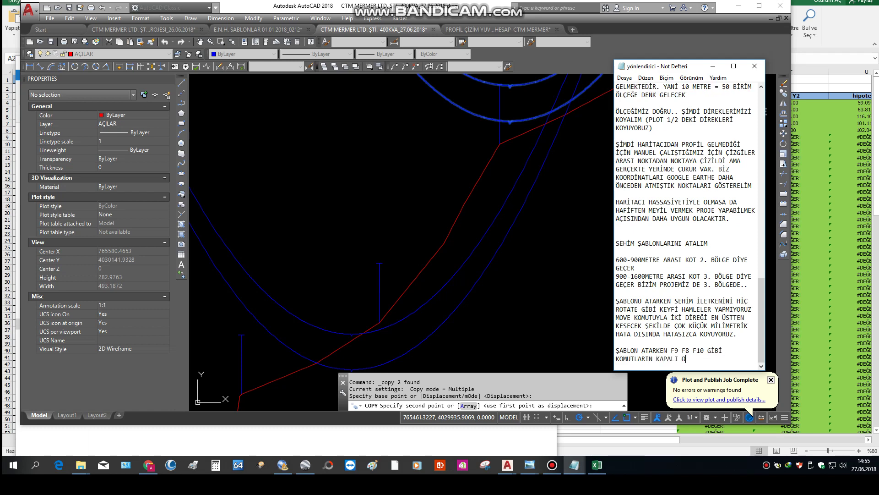
type("LMASINA İLK BAŞTA DİKKAT EDİYORUZ.")
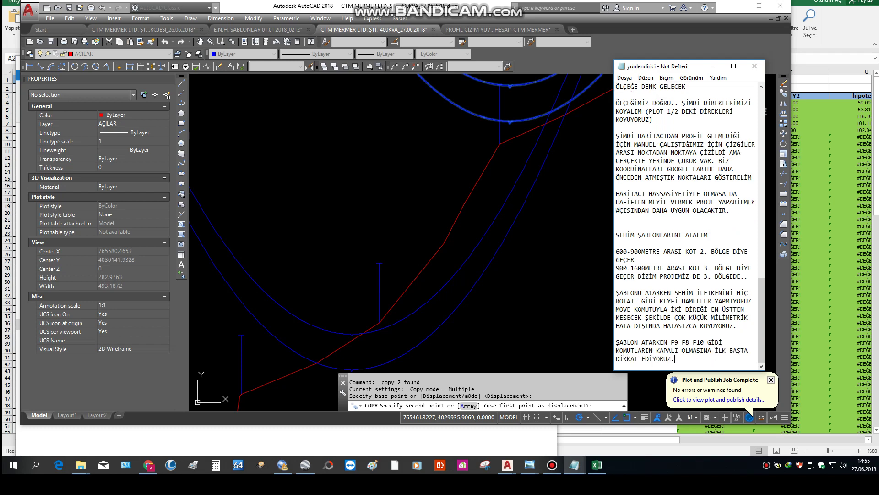
Continue the note with "DAHA SONRA OSNAP MODU İSE LAZIM OLABİLİR F3 DE KAPATALIM" and begin a new line with "ŞİMDİ"
type(" DAHA SONRA OSNAP O")
type("ODU İSE LAZIM OLAB")
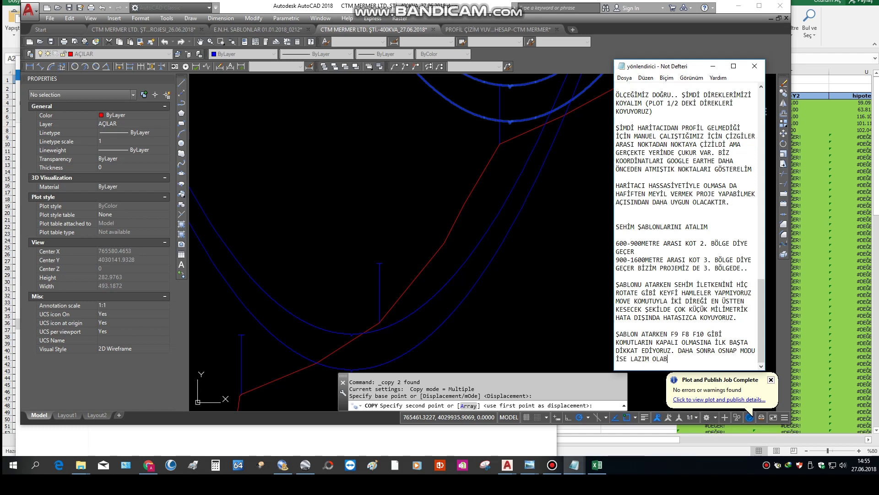
type("İLİR F3 DE KAPATALIM")
key("Return")
type("ŞİMDİ")
Back in AutoCAD, turn off object snap and polar tracking, keep grid snap off, and place the copied sag curves near the next lower pole
left_click(497, 269)
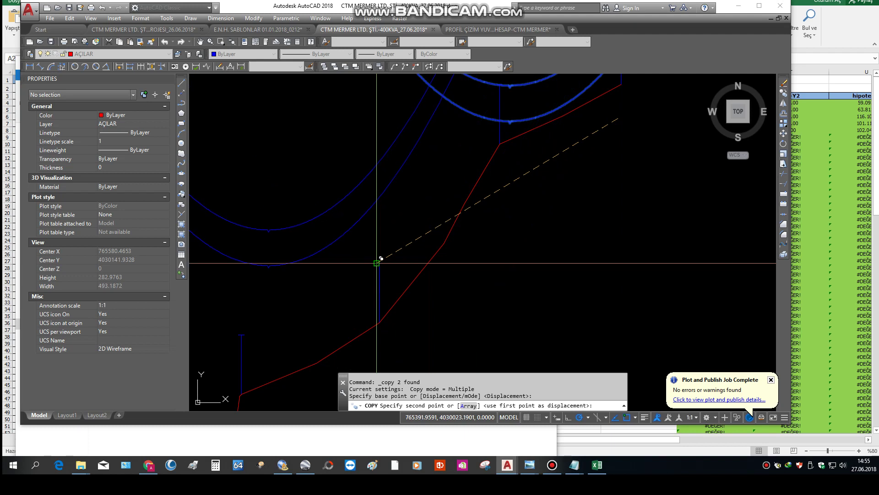
key("F3")
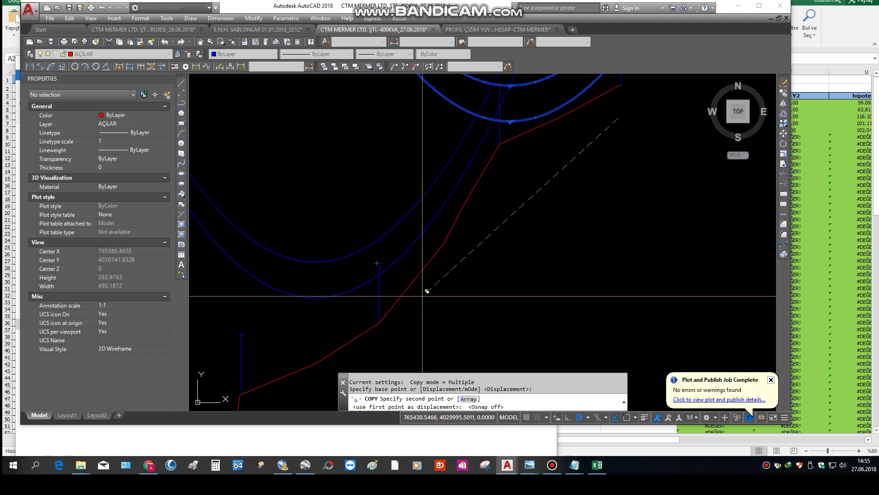
key("F9")
key("F10")
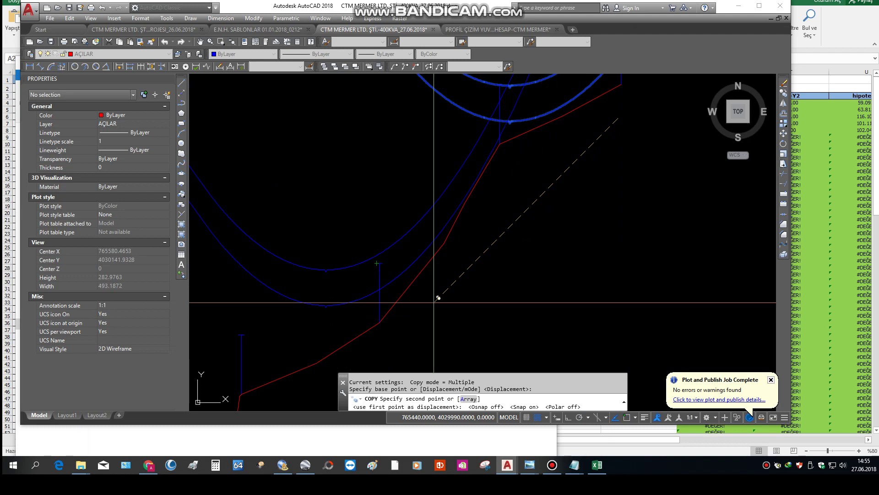
key("F9")
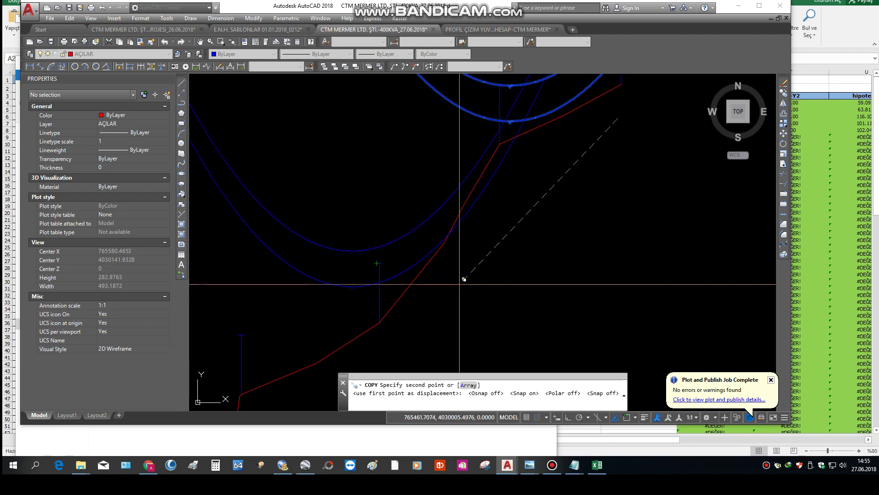
left_click(429, 300)
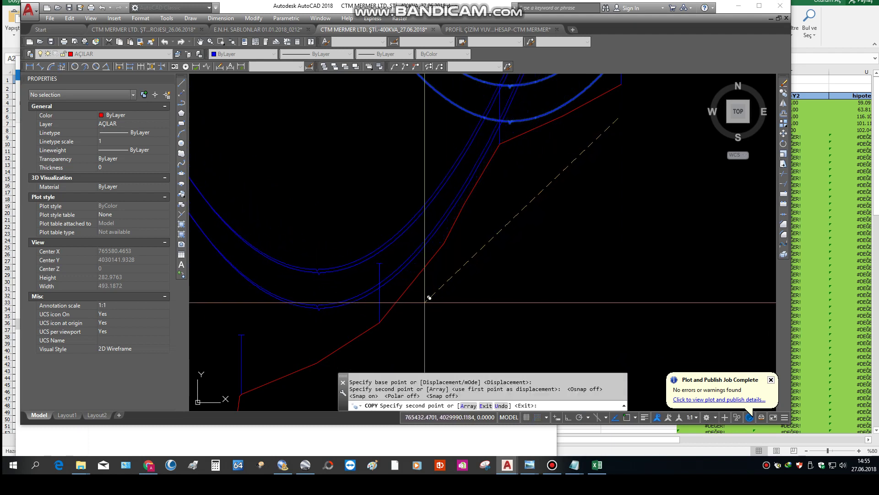
key("Escape")
Move the copied pair of sag curves down so the upper curve meets the top of the lower pole
left_click(411, 269)
left_click(399, 236)
scroll(398, 241, "up", 6)
type("m")
key("space")
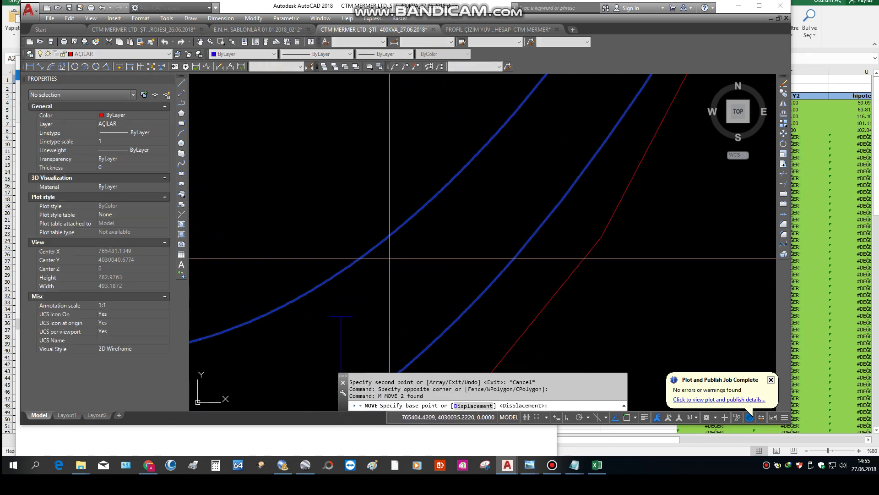
left_click(408, 244)
left_click(386, 306)
scroll(455, 235, "down", 5)
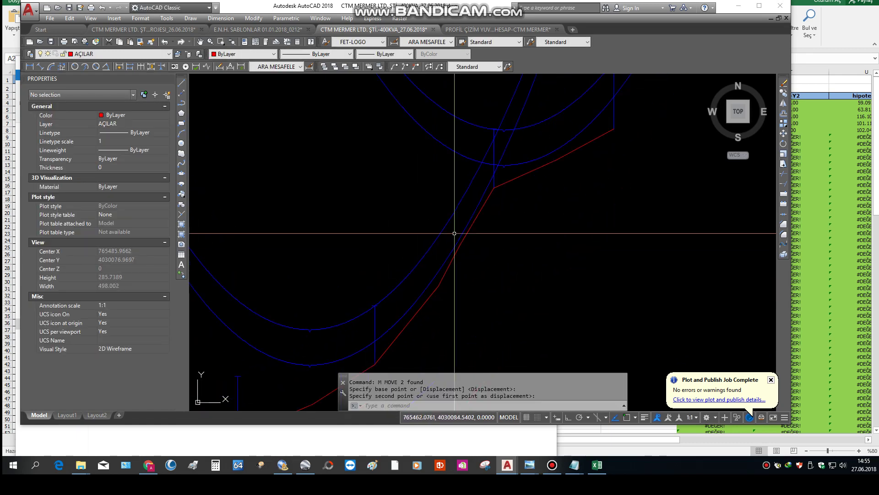
Move the copied sag curves slightly so the upper curve runs close to the tops of both neighbouring poles
middle_click_drag(481, 248, 458, 292)
scroll(459, 292, "up", 3)
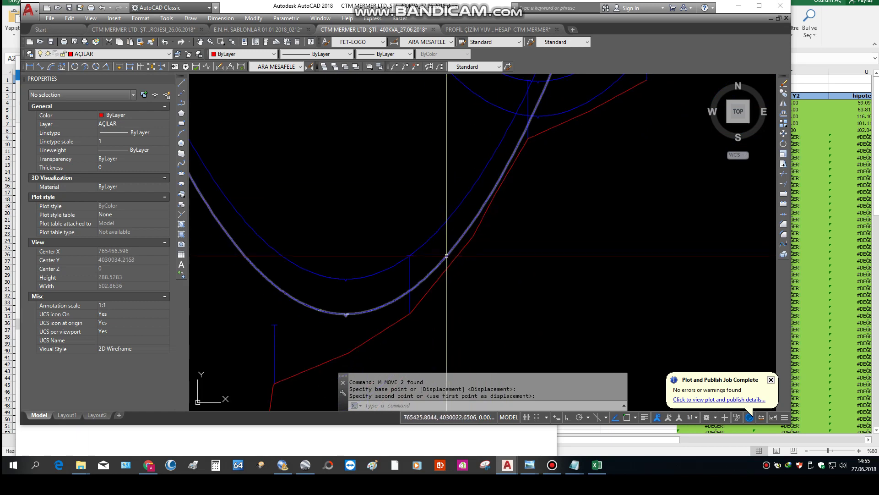
left_click(447, 262)
left_click(435, 213)
type("m")
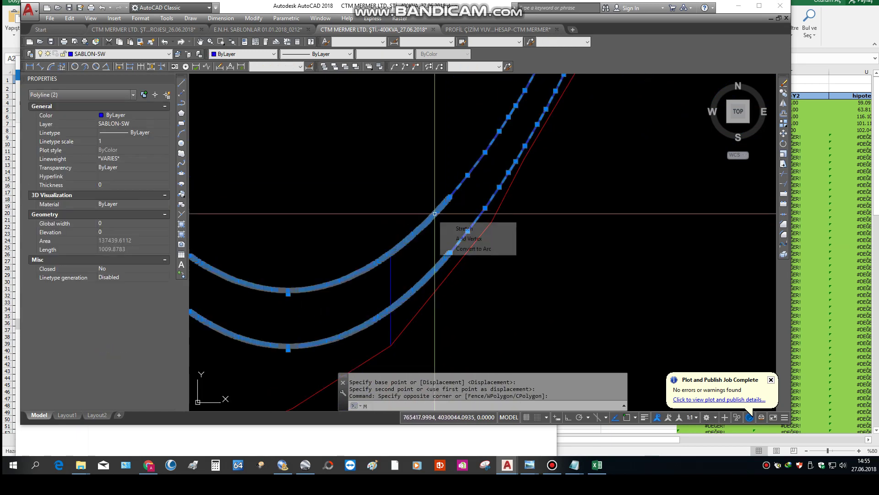
key("space")
middle_click_drag(498, 166, 384, 312)
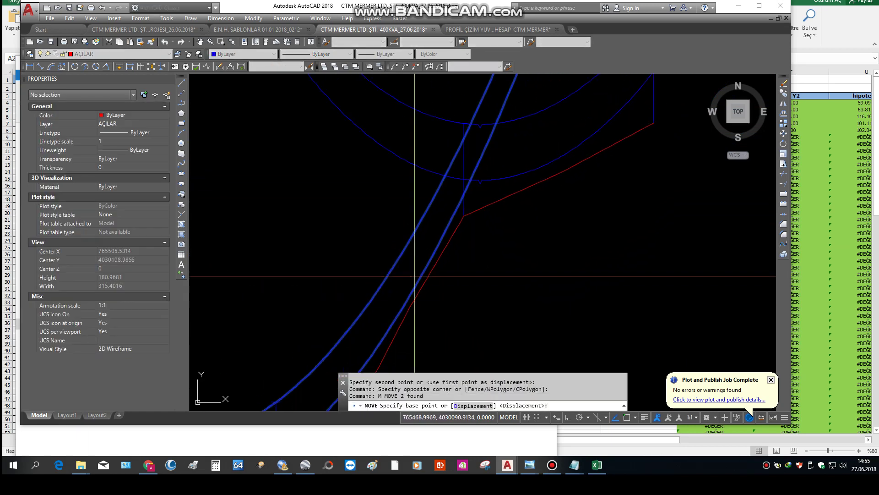
mouse_move(465, 245)
middle_mouse_down()
mouse_move(493, 202)
mouse_move(515, 216)
middle_mouse_up()
left_click(515, 212)
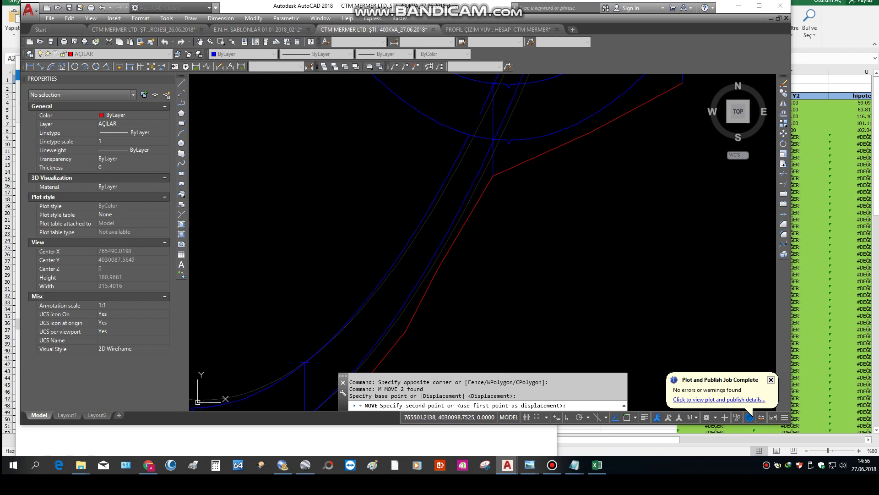
left_click(500, 220)
key("Escape")
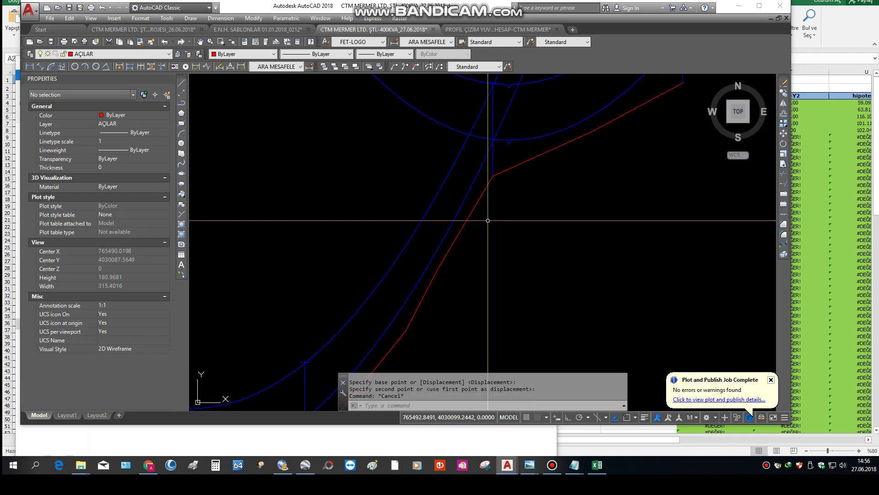
Turn object snap back on and confirm the object snap modes in the drafting settings
middle_click_drag(351, 322, 374, 257)
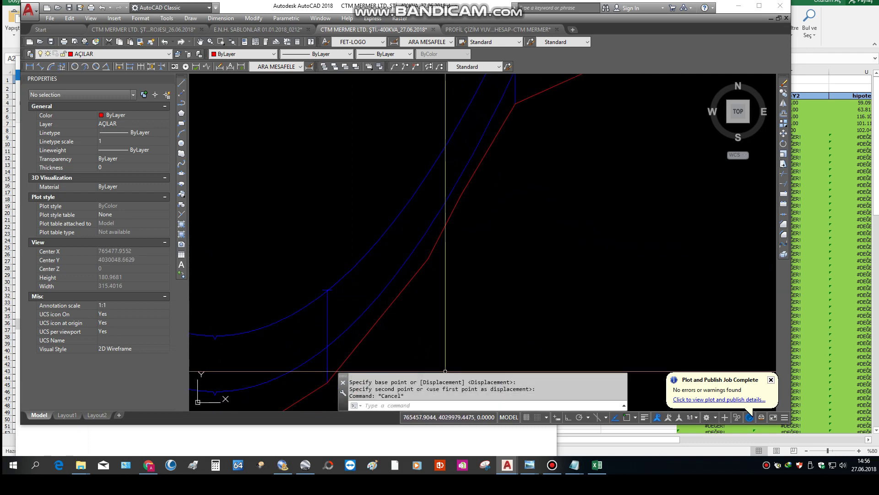
key("F3")
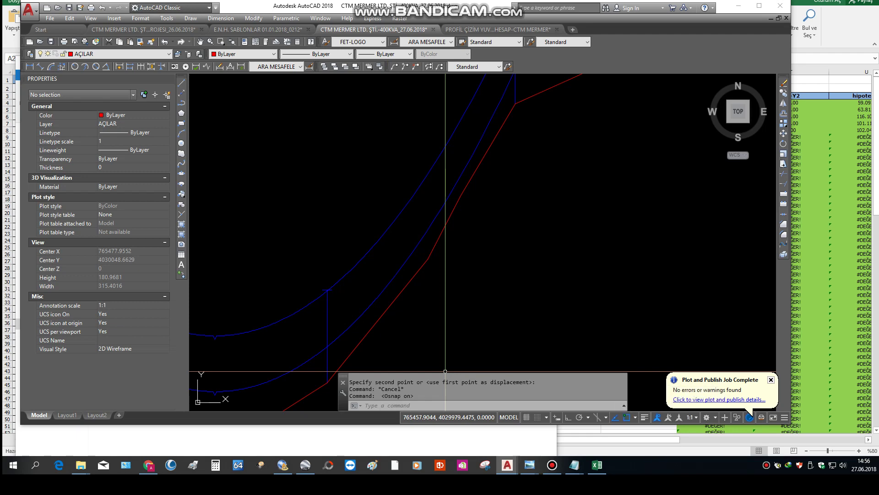
left_click(635, 417)
left_click(655, 404)
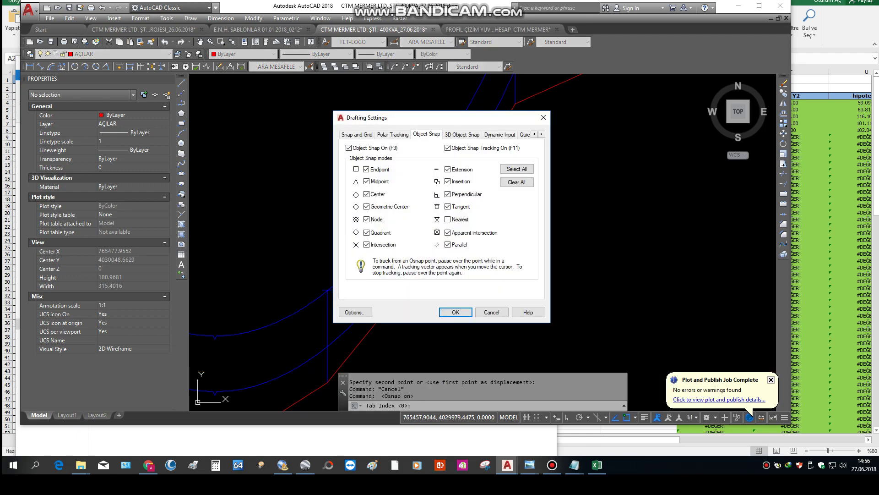
left_click(456, 312)
Move the copied sag curves from the upper curve's crossing with the lower pole to the pole's top
scroll(355, 314, "up", 4)
key("Escape")
left_click(379, 322)
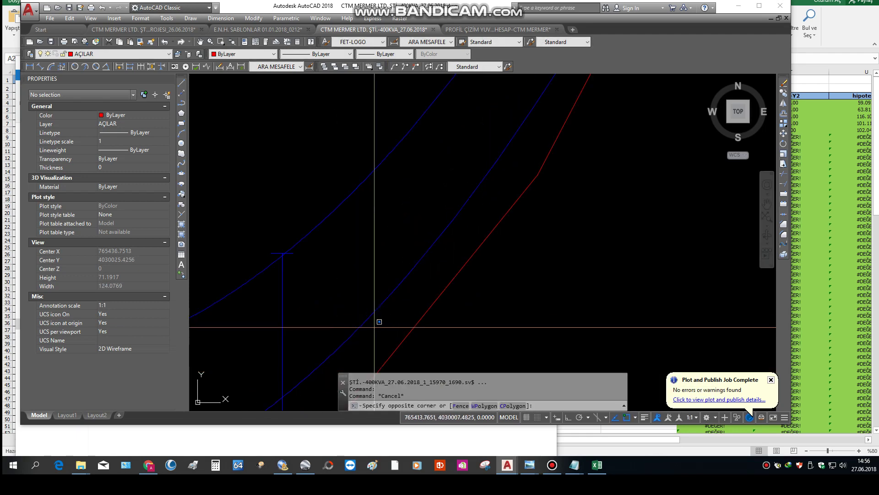
left_click(330, 179)
type("m")
key("Return")
scroll(323, 229, "up", 5)
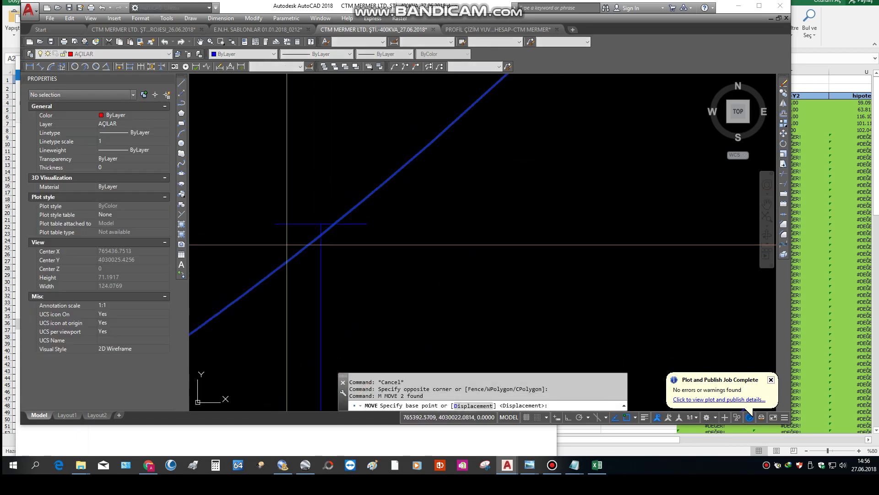
left_click(321, 235)
left_click(326, 225)
scroll(383, 211, "down", 6)
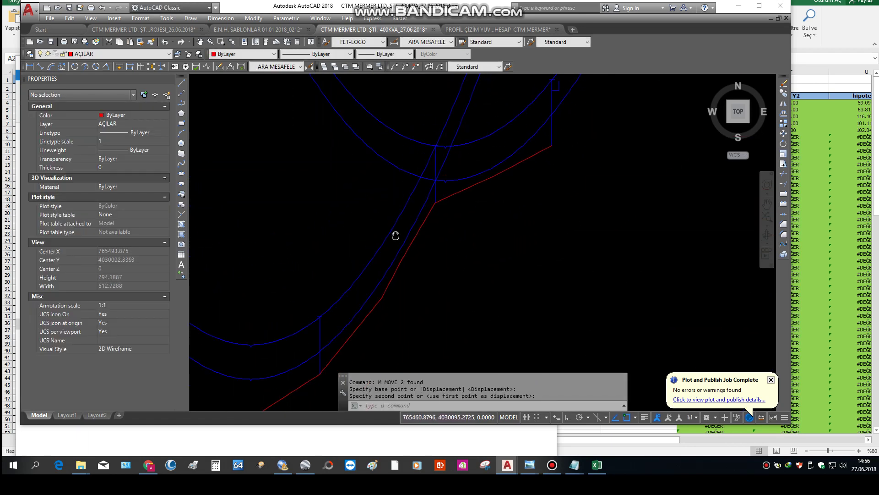
Check the curves at both poles and shift the copied pair again, bringing a point on the upper curve to the lower pole's top
scroll(430, 174, "up", 9)
scroll(442, 166, "down", 13)
middle_click_drag(398, 320, 424, 252)
scroll(405, 254, "up", 2)
left_click(403, 254)
left_click(367, 202)
type("m")
key("Return")
scroll(317, 292, "up", 8)
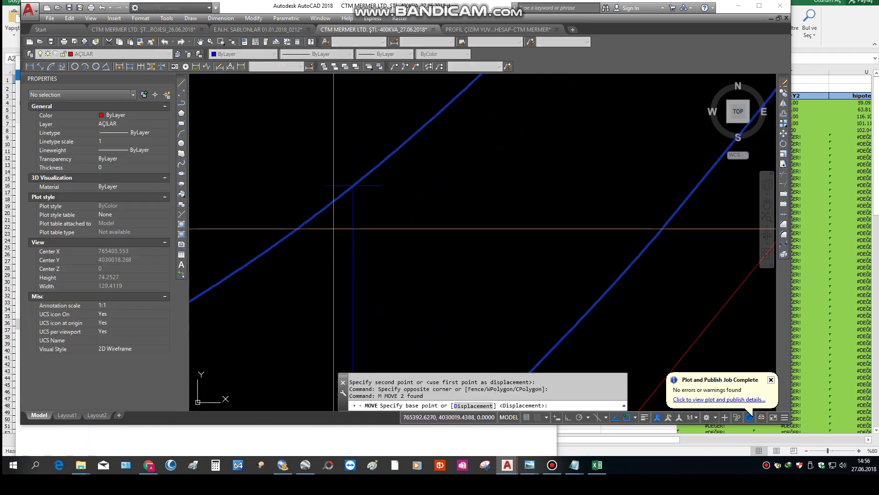
scroll(362, 178, "up", 2)
left_click(360, 177)
scroll(326, 208, "up", 4)
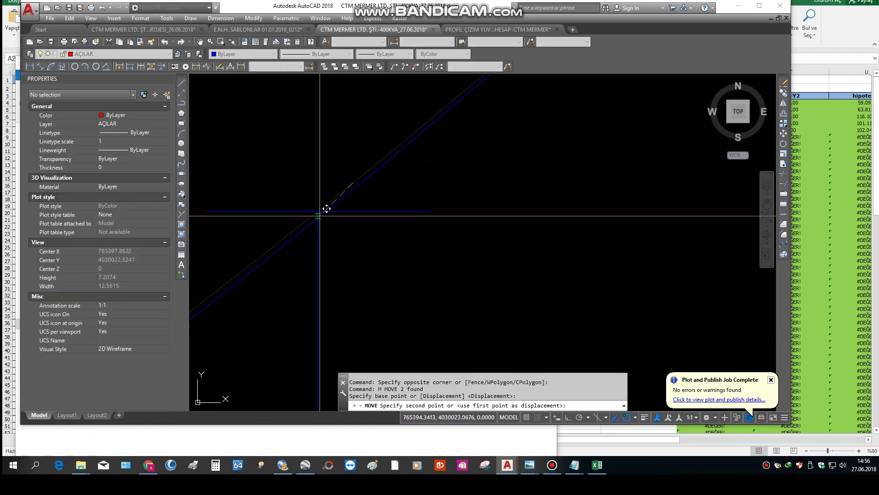
left_click(318, 211)
scroll(318, 220, "down", 12)
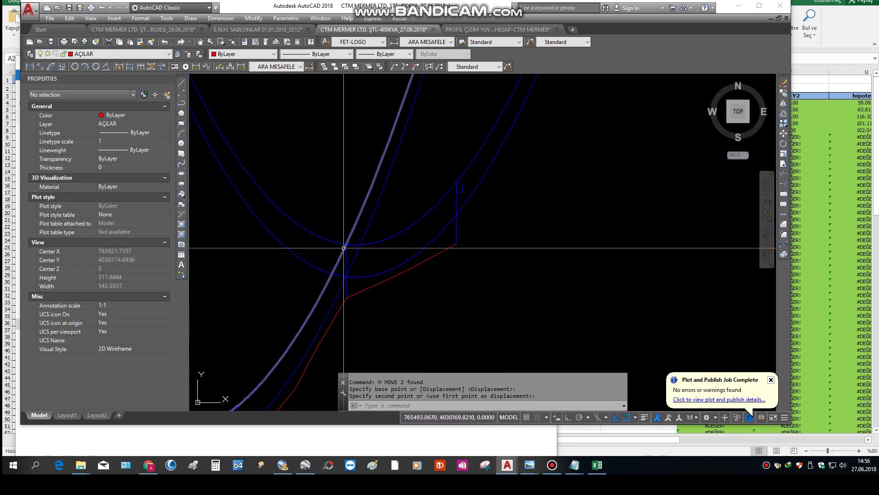
Switch to Notepad and add the note "BEN EN AZINDAN Bİ TARAFI DİREĞE SIFIRLAYARAK OSNAPLIYORUM" below the existing notes
scroll(347, 233, "down", 6)
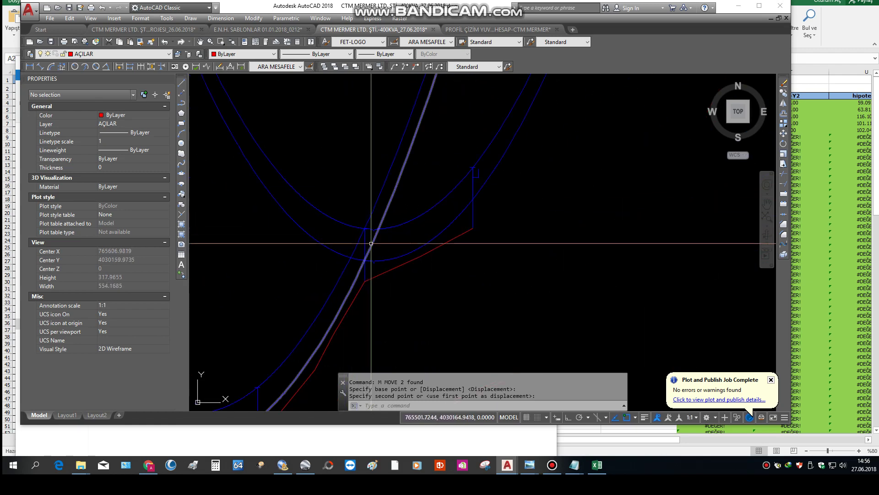
key("Escape")
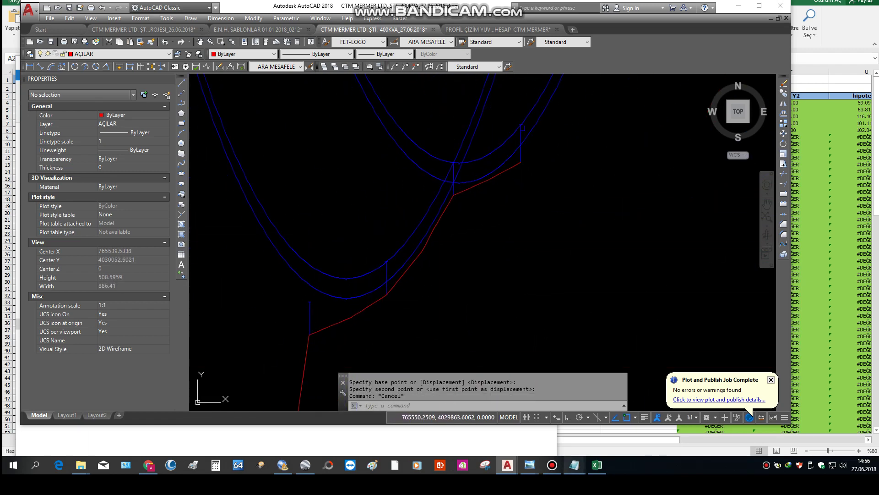
left_click(574, 465)
scroll(685, 224, "down", 1)
key("Return")
type("BEN EN AZINDAN B")
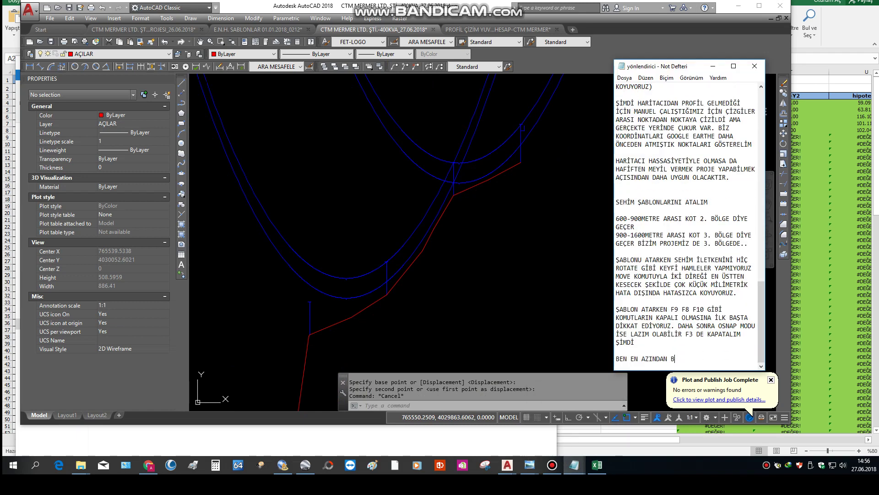
type("İ TARAFI DİREĞE SIFIRLAYARAK OSNA")
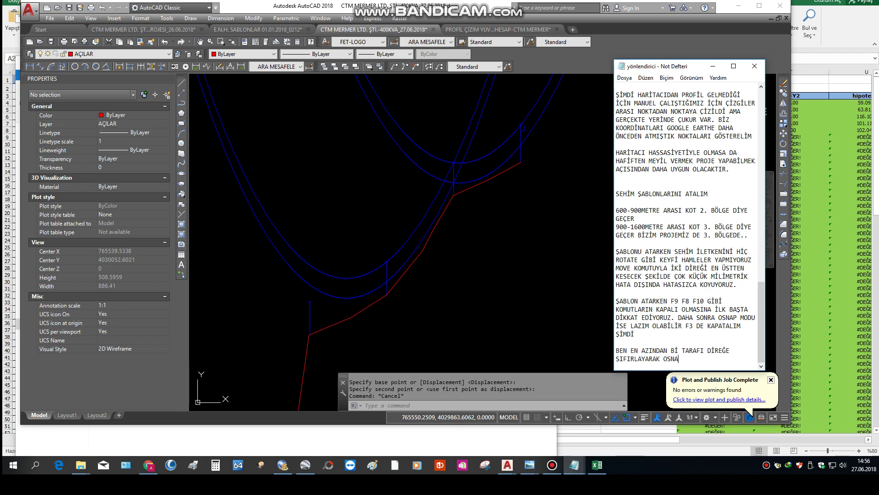
type("PLIYORUM")
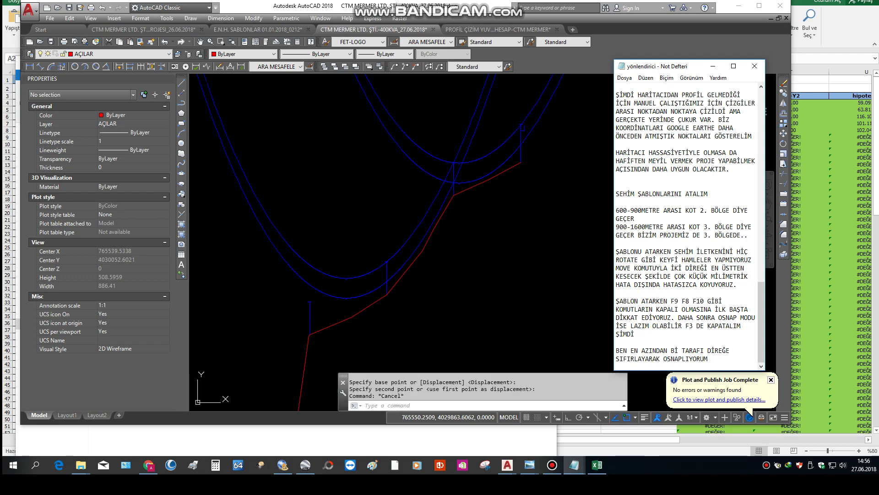
Back in AutoCAD, copy the lowest pair of sag curves to the next span down, with the upper curve near both pole tops
left_click(358, 284)
key("Escape")
middle_click_drag(345, 261, 411, 225)
left_click(410, 223)
left_click(309, 212)
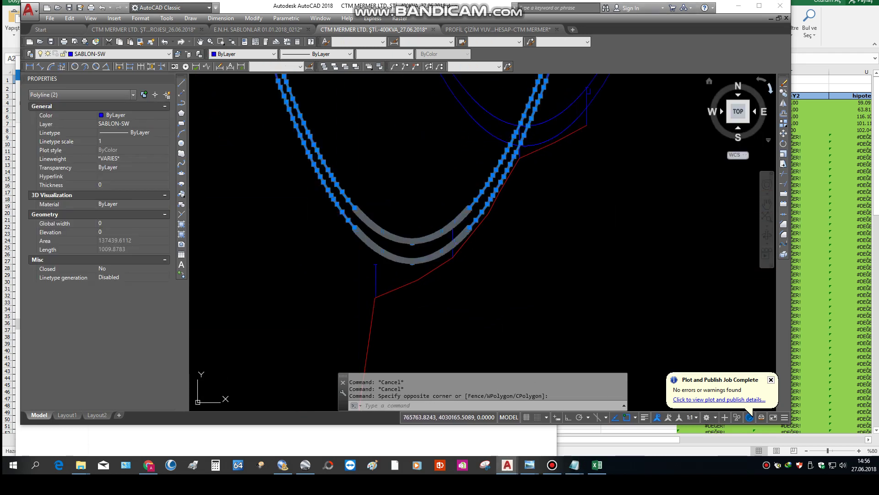
left_click(784, 93)
scroll(500, 253, "up", 4)
middle_click_drag(466, 244, 559, 194)
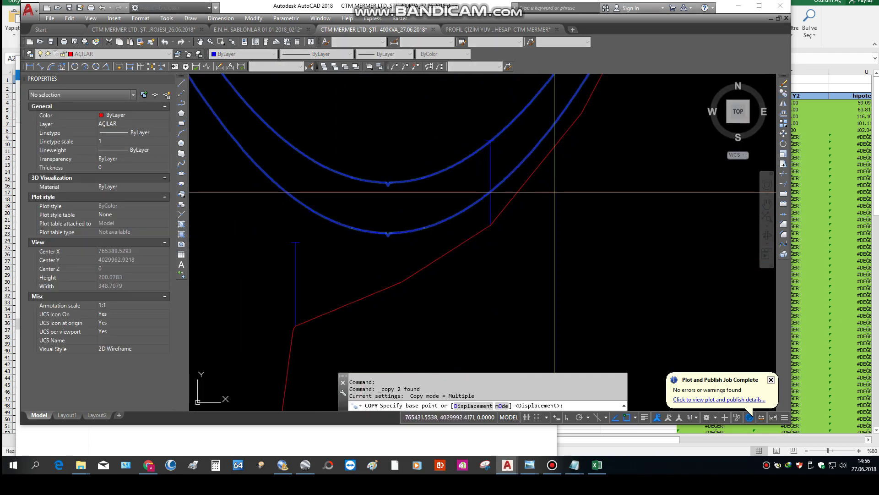
left_click(561, 191)
scroll(492, 245, "up", 2)
middle_click_drag(485, 252, 589, 265)
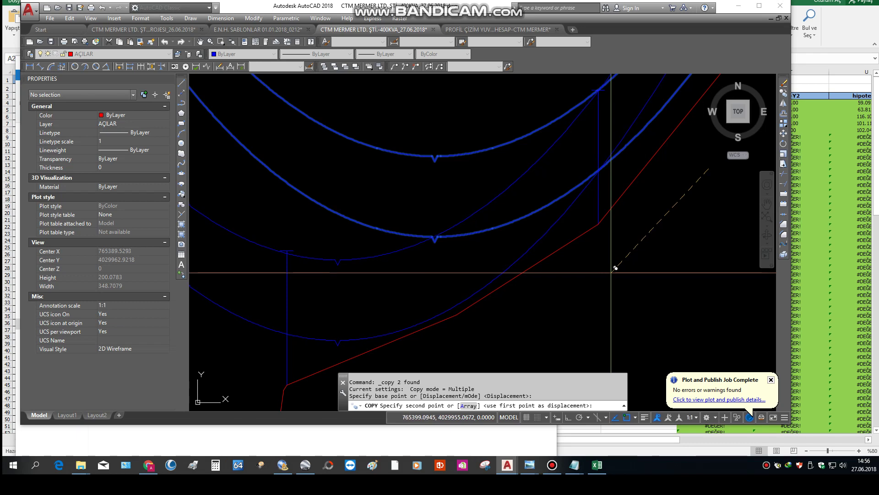
left_click(614, 266)
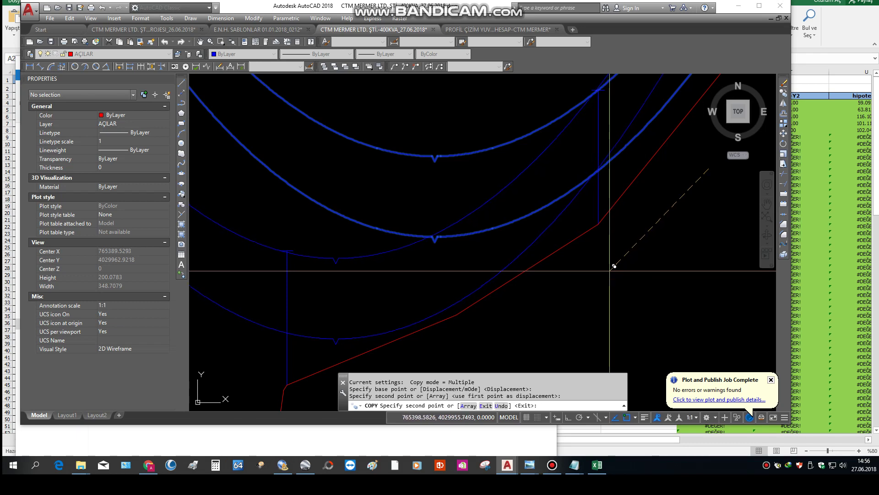
key("Escape")
Move the new curve pair from the upper curve's crossing with the lower pole to that pole's top
left_click(334, 241)
left_click(334, 323)
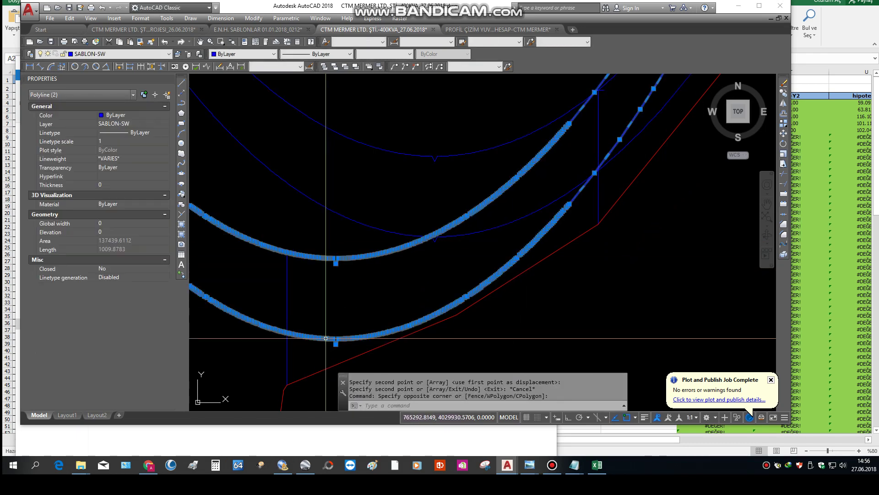
type("m")
key("Return")
scroll(291, 321, "up", 10)
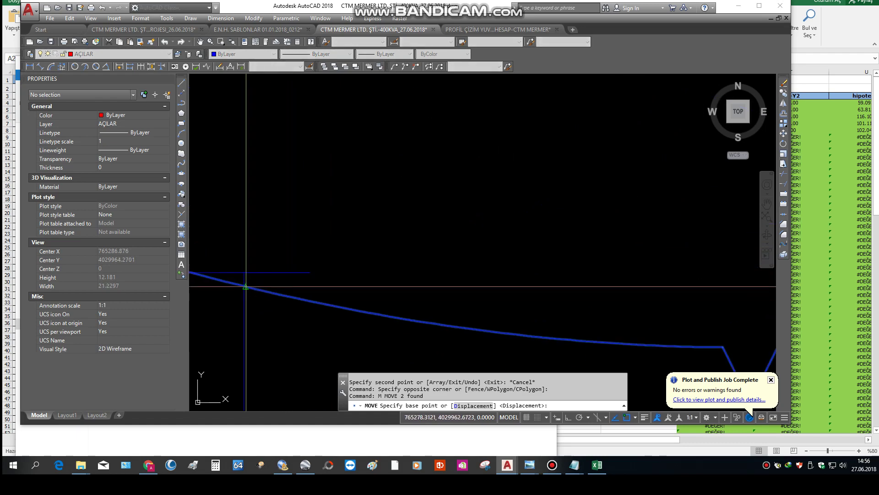
left_click(243, 285)
left_click(244, 273)
scroll(255, 321, "down", 6)
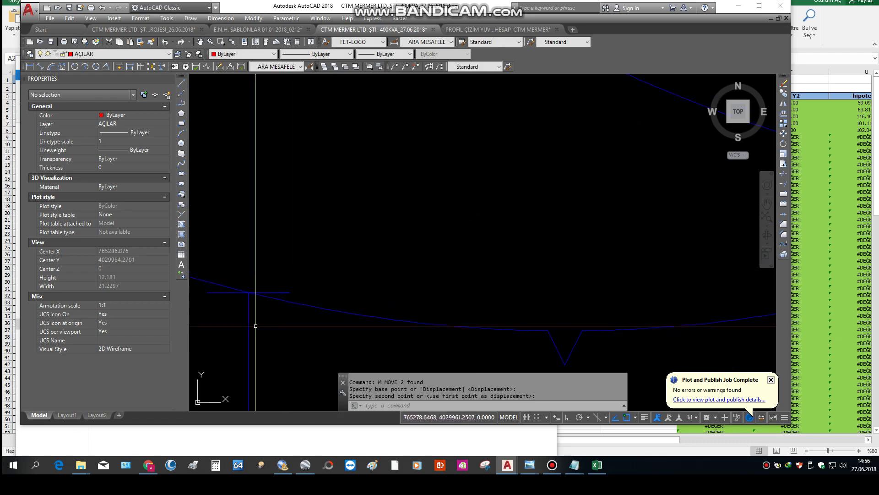
scroll(527, 143, "down", 6)
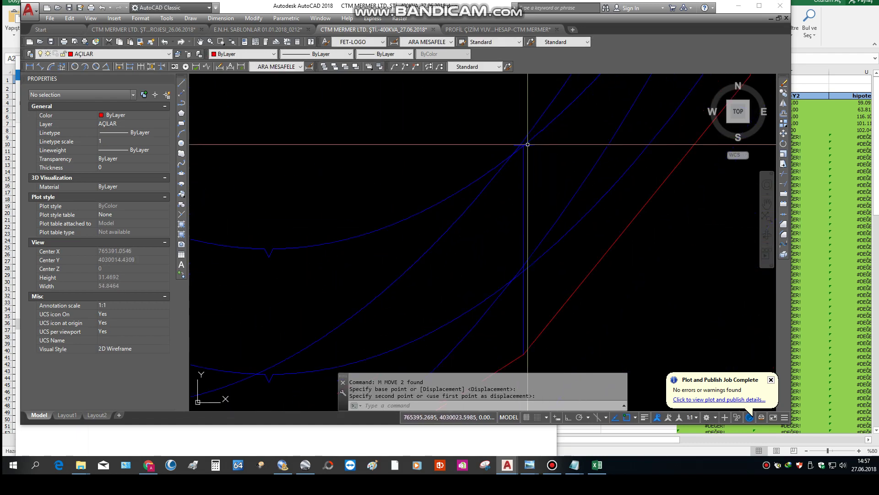
scroll(360, 279, "up", 4)
left_click(360, 204)
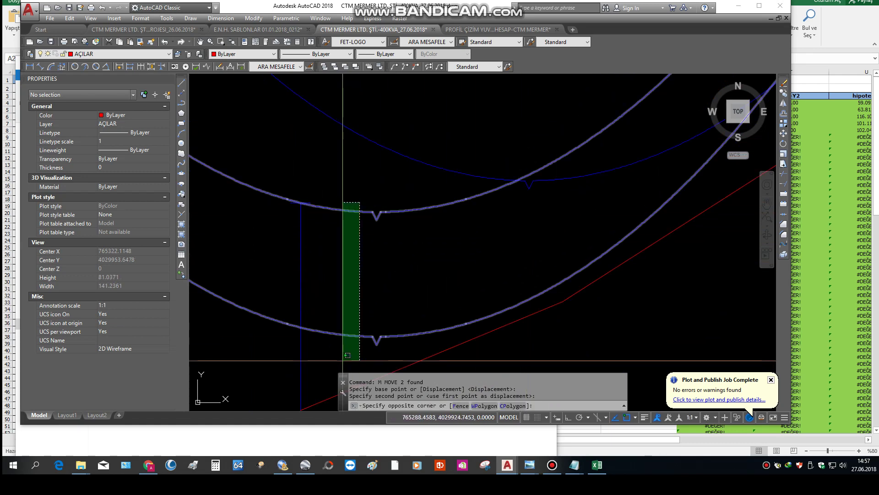
left_click(339, 344)
scroll(190, 132, "down", 2)
key("Escape")
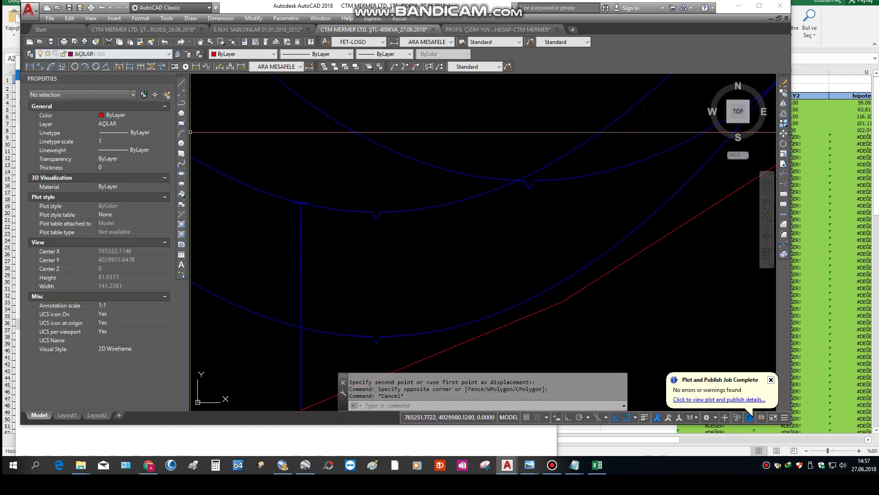
Set the SABLON-SW layer's colour to white
left_click(30, 53)
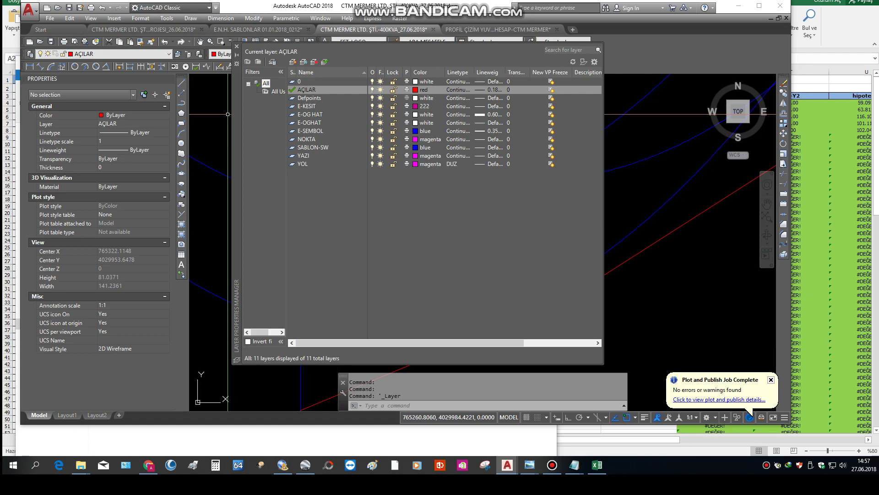
left_click(416, 147)
left_click(281, 243)
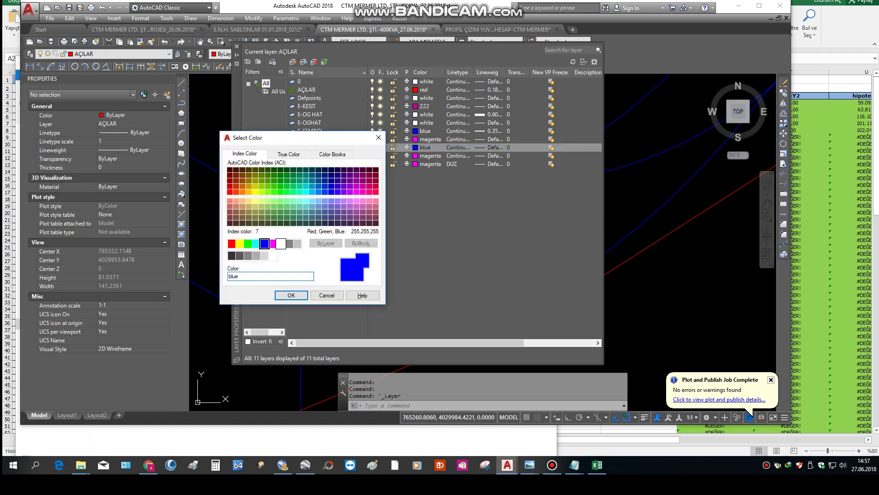
left_click(281, 243)
left_click(291, 294)
left_click(236, 46)
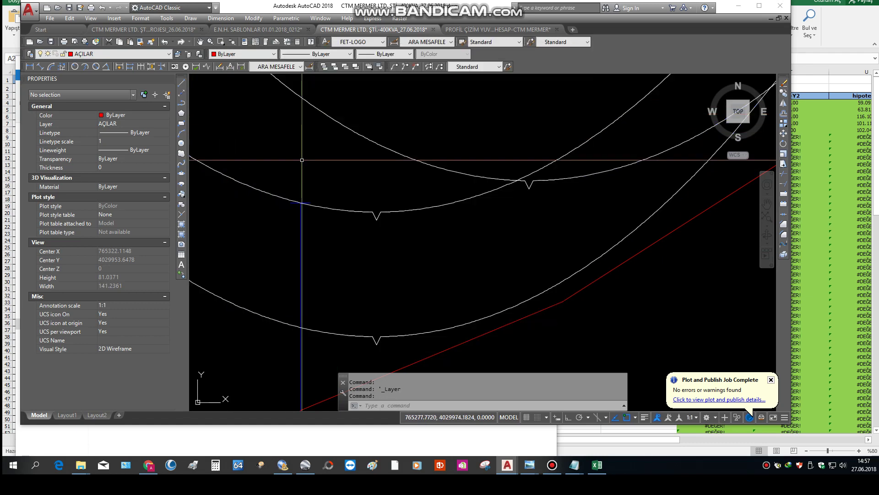
Move the lowest curve pair slightly, bringing a point on the upper curve to the lower pole's top, and check both poles
key("Escape")
left_click(356, 189)
left_click(329, 345)
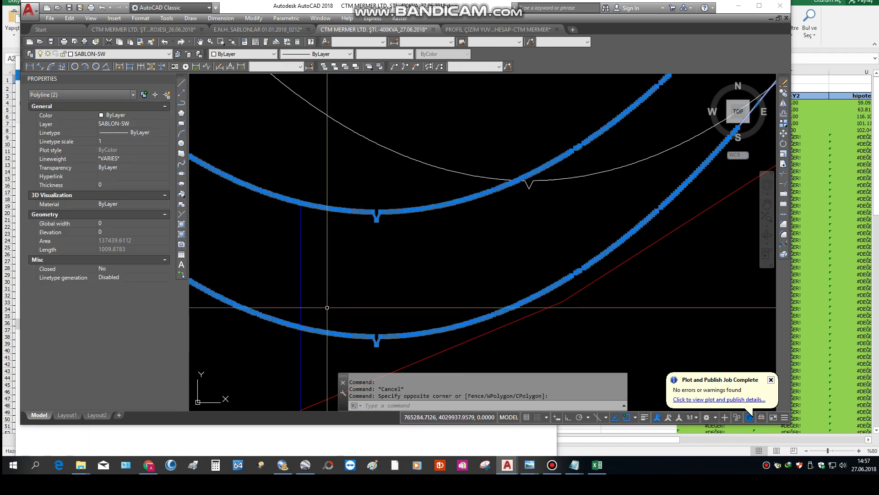
type("m")
key("Return")
scroll(307, 206, "up", 10)
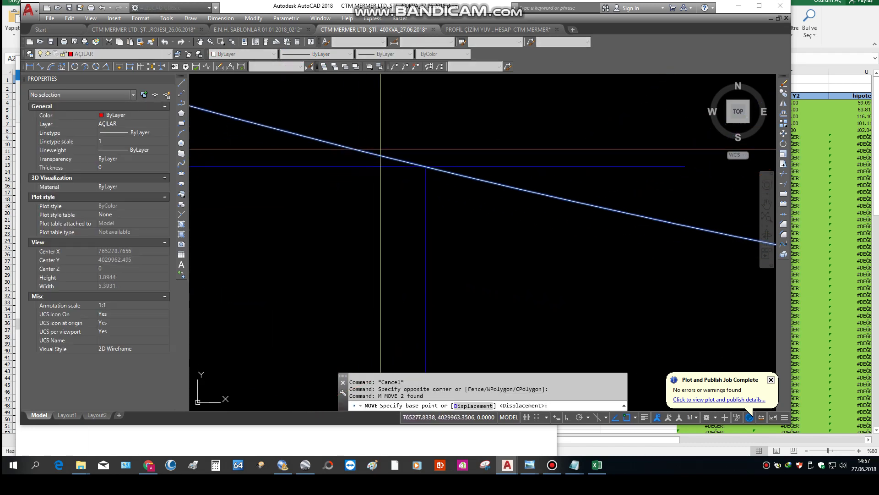
left_click(394, 160)
left_click(425, 166)
scroll(364, 220, "down", 10)
scroll(381, 215, "down", 2)
scroll(499, 158, "up", 8)
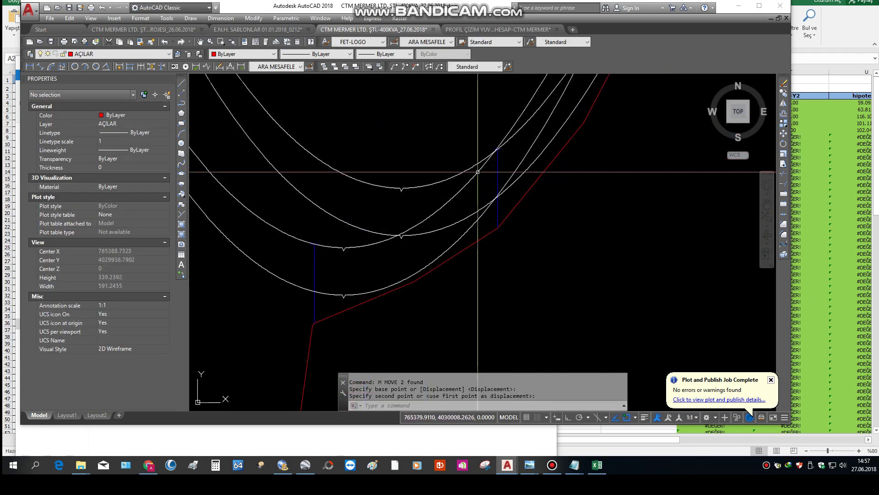
scroll(490, 146, "down", 10)
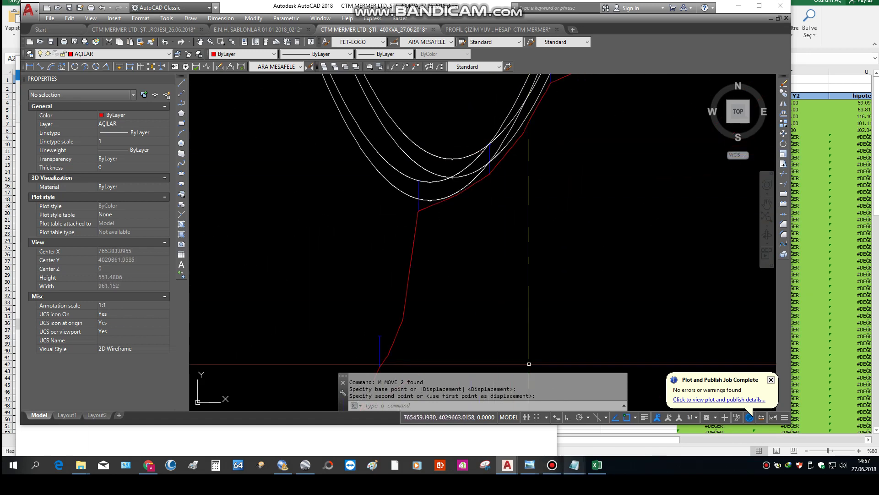
In Notepad, add the note "ASLINDA PROFİLLERİ RENKLİ ÇIKTI ALDIĞIMIZ İÇİN ARKA PLANI BEYAZDA ÇALIŞIP ÇİZİMDEKİ RENKLERİ DE BEYAZ KAĞIT ÜZERİNDE KOYU KALACAK ŞEKİLDE SEÇMEK EN DOĞRUSU"
left_click(574, 465)
key("Return")
key("Return")
type("A")
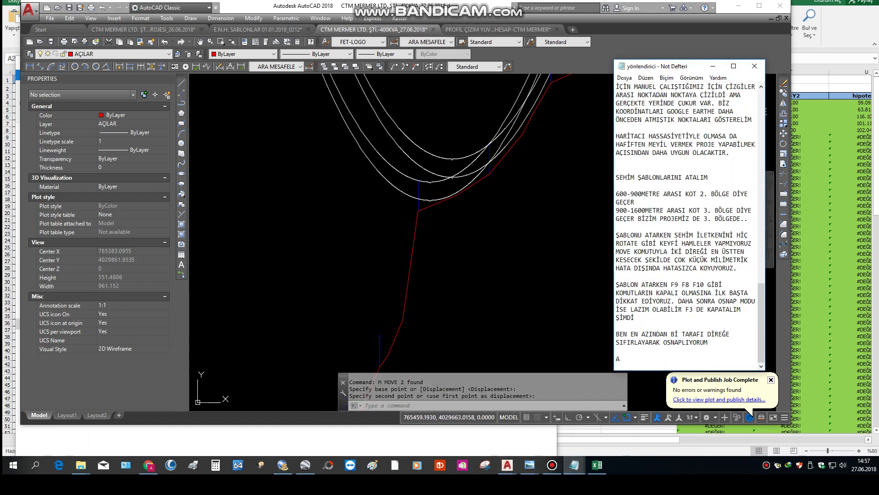
type("SLINDA PROFİLLERİ RENKLİ ÇIKTI ALDI")
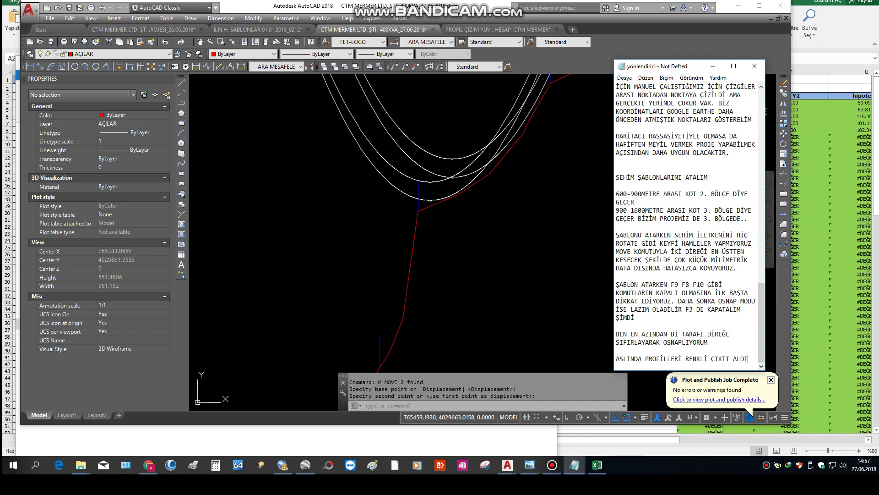
type("ĞIMIZ İÇİN ARKA PLANI BEYAZDA")
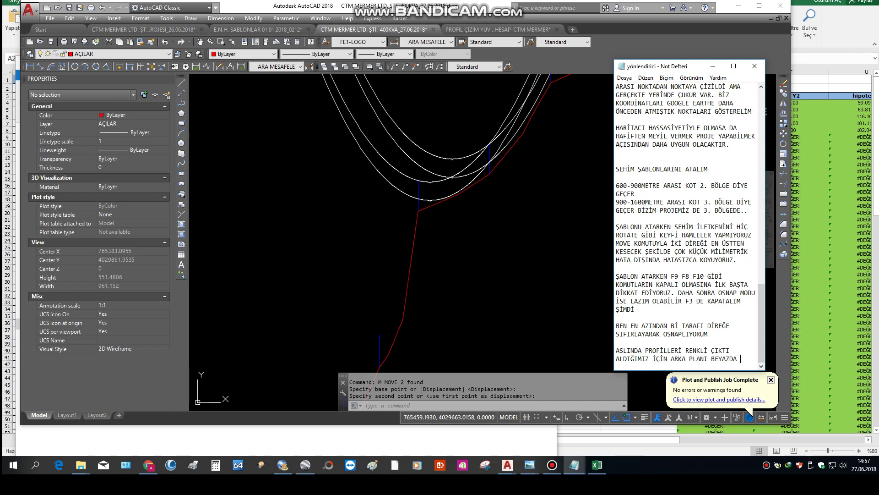
type("ÇALIŞIP")
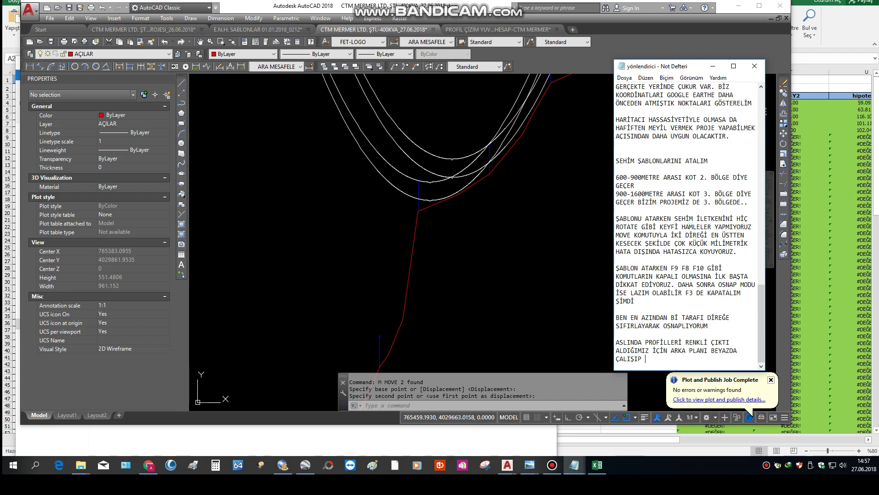
type(" ÇİZİMDEKİ RENKLERİ DE BE")
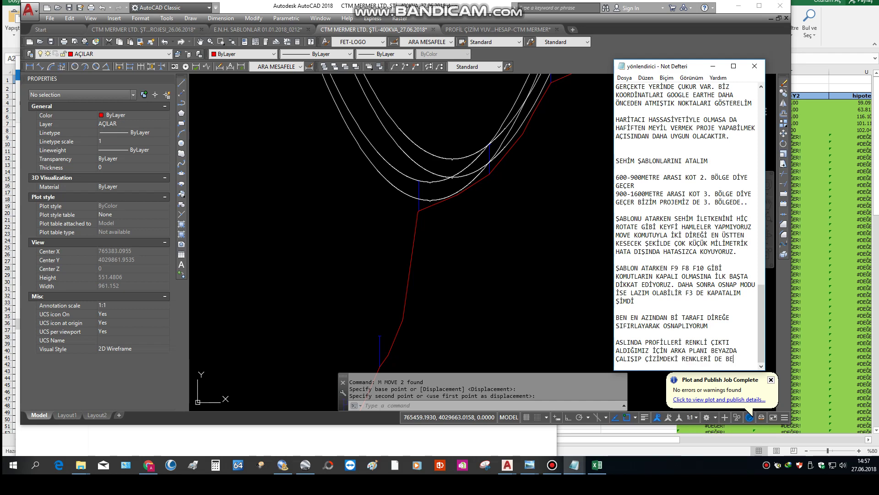
type("YAZ KAĞIT Ü")
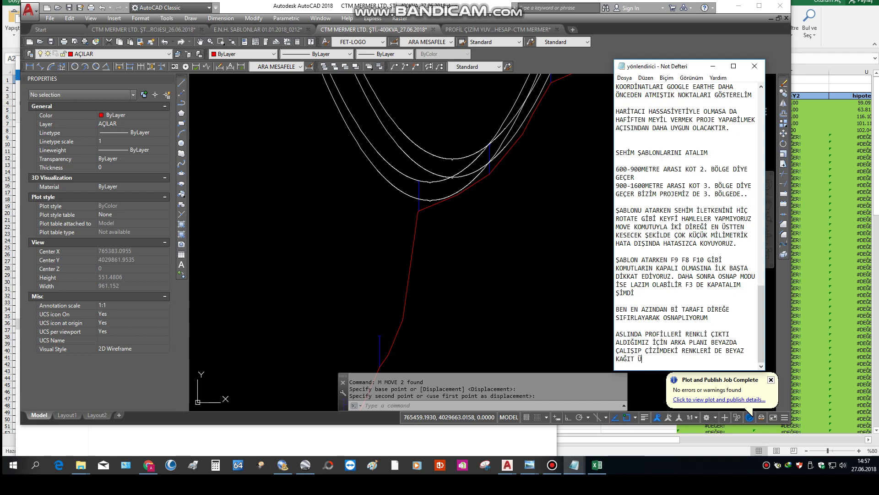
type("ZERİNDE KOYU KALACAK ŞEKİLDE")
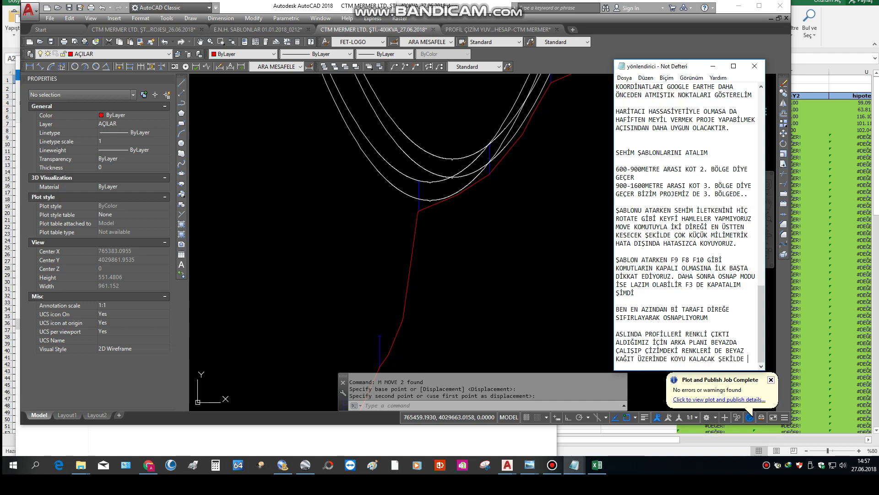
type(" SES")
type("ÇMEK EN DOĞRUSU")
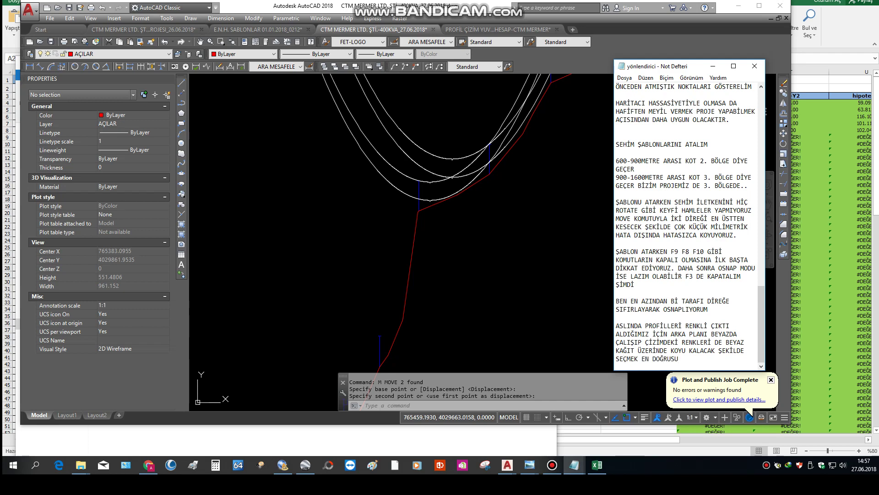
Back in AutoCAD, change the drawing window's uniform background colour to white in the display options
left_click(492, 215)
type("OP")
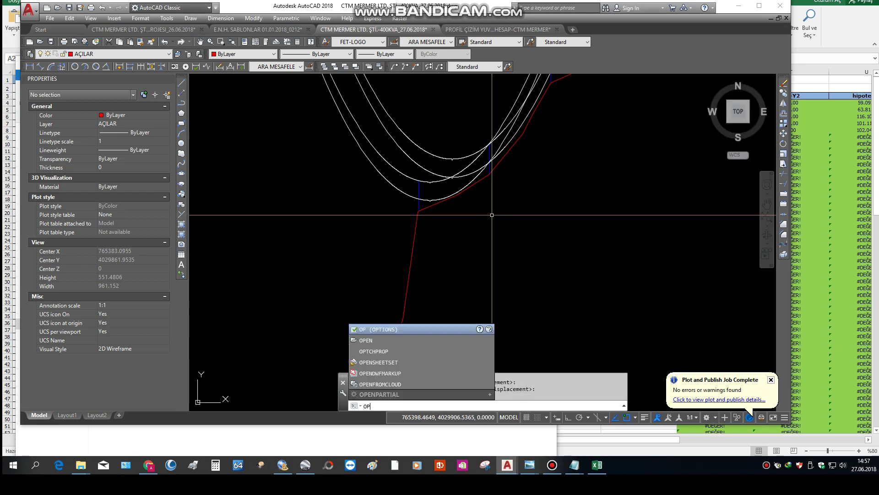
key("Return")
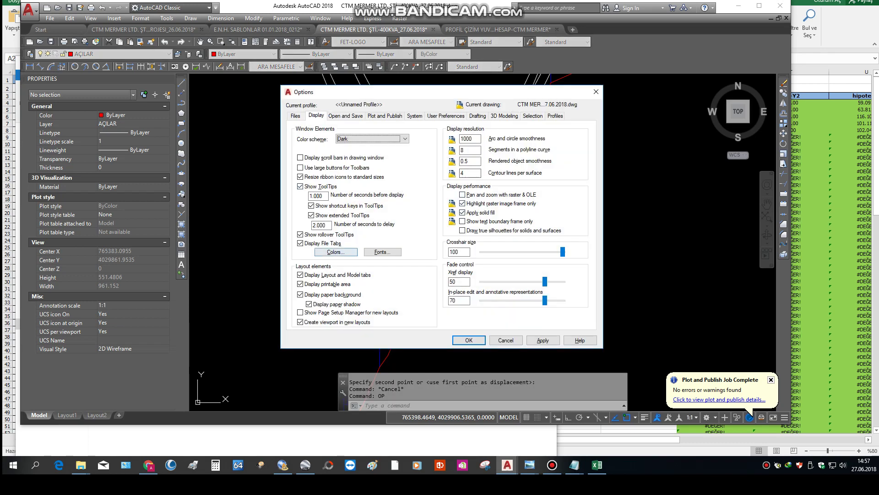
left_click(337, 253)
left_click(528, 122)
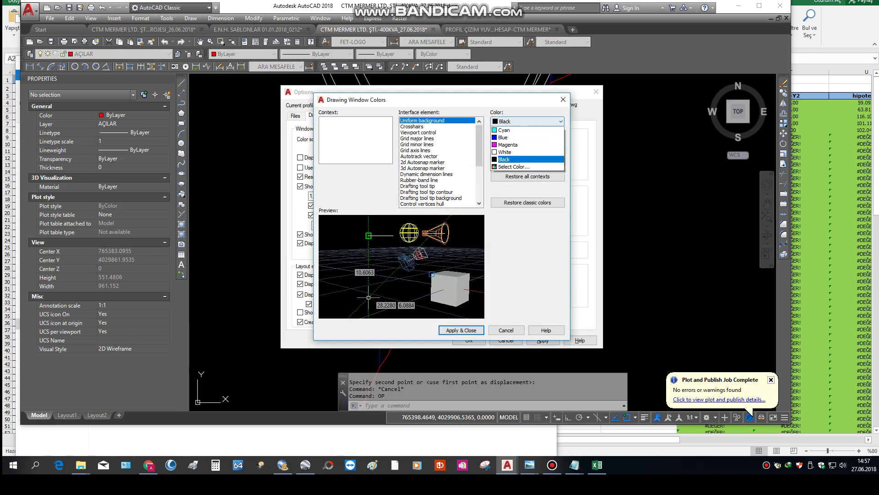
left_click(518, 174)
left_click(461, 330)
left_click(461, 330)
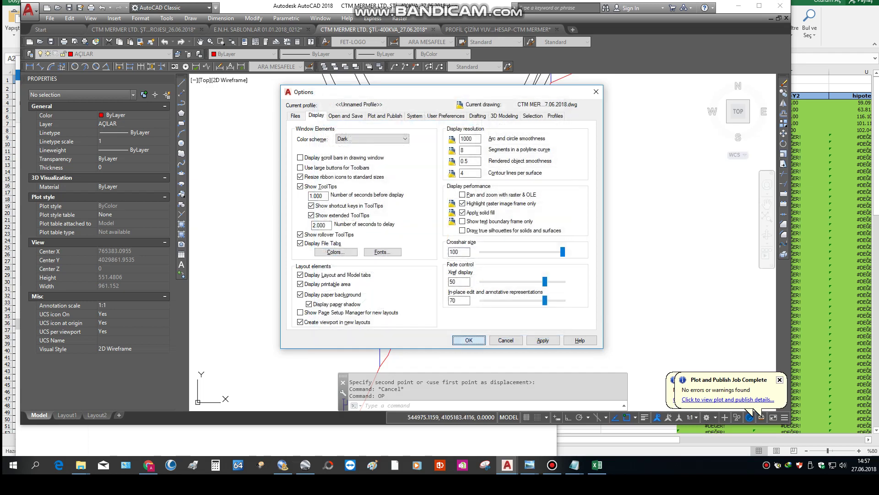
left_click(469, 341)
scroll(430, 192, "up", 10)
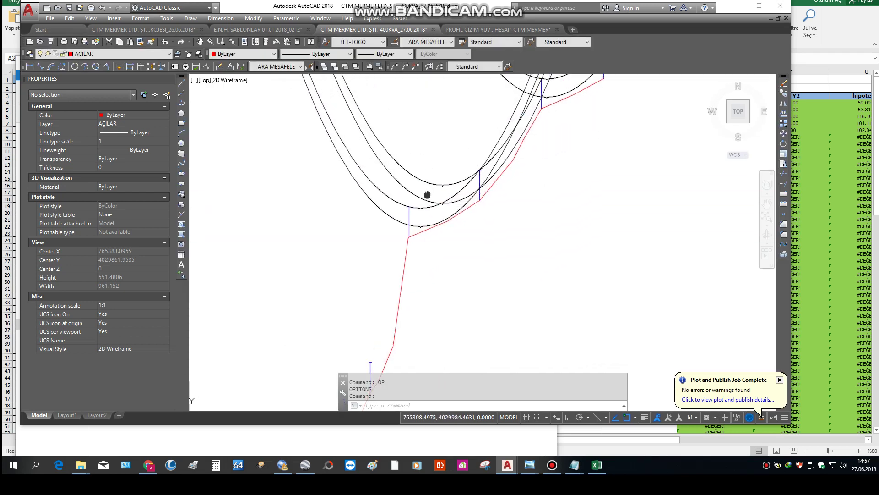
scroll(488, 158, "down", 2)
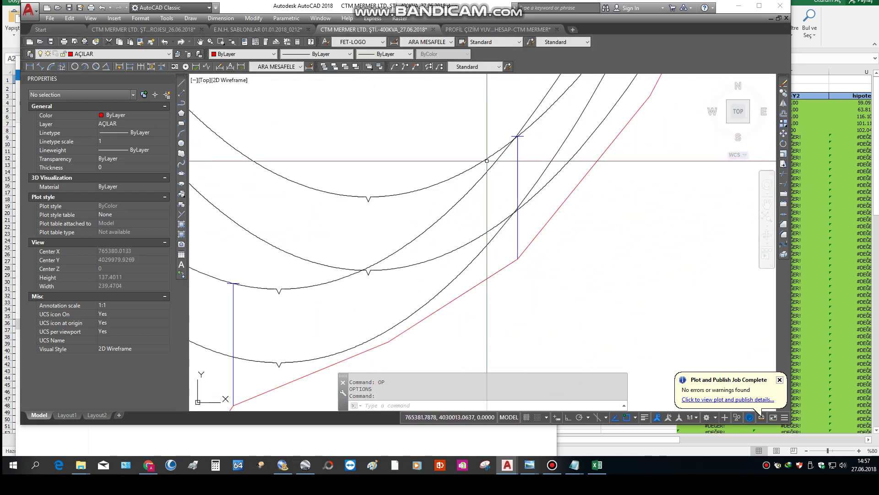
key("Escape")
key("Escape")
middle_click_drag(233, 249, 379, 209)
left_click(348, 197)
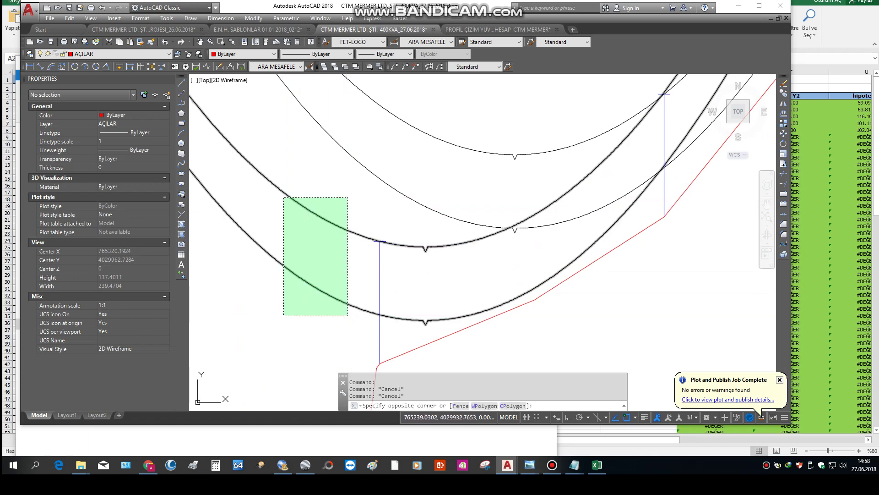
left_click(289, 311)
type("m")
key("Return")
scroll(664, 129, "up", 4)
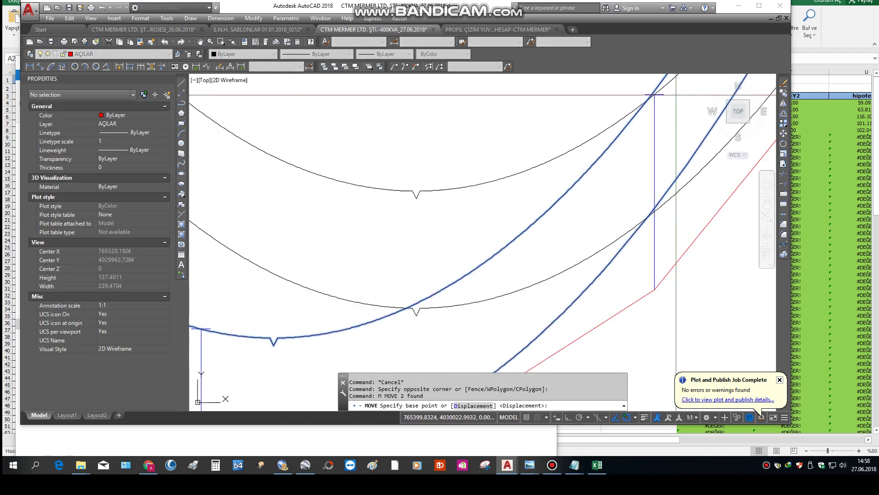
scroll(642, 206, "down", 4)
key("Escape")
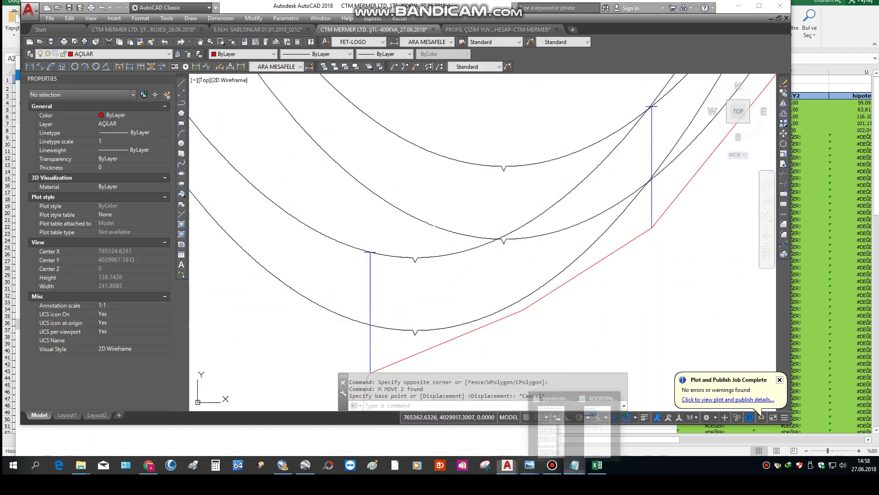
In Notepad, add the note "SEHİM ÇİZGİLERİNİ SEÇERKEN ALT(YERE TEMAS) EĞRİSİ VE ÜST ( İLETKEN ) EĞRİLERİNİ BİRLİKTE SEÇEREK HAREKET EDİYORUZ"
left_click(574, 465)
key("Return")
type("SEÇMEK EN DOĞRUSU")
key("Return")
key("Return")
type("SE")
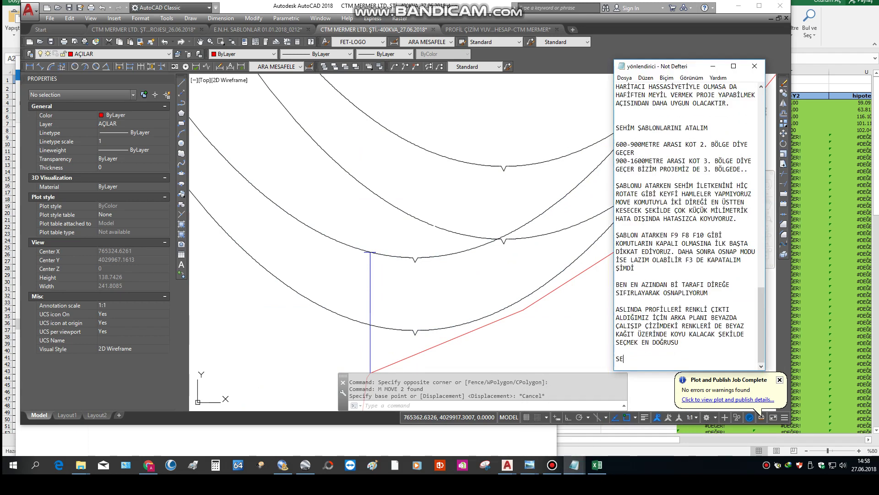
type("HİM ÇİZGİLERİNİ SEÇERKEN ALT")
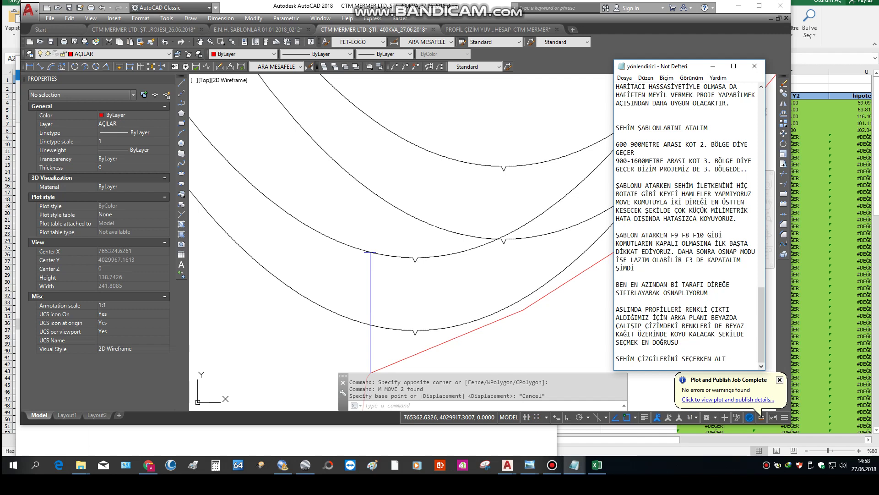
type("(YERE TEMAS")
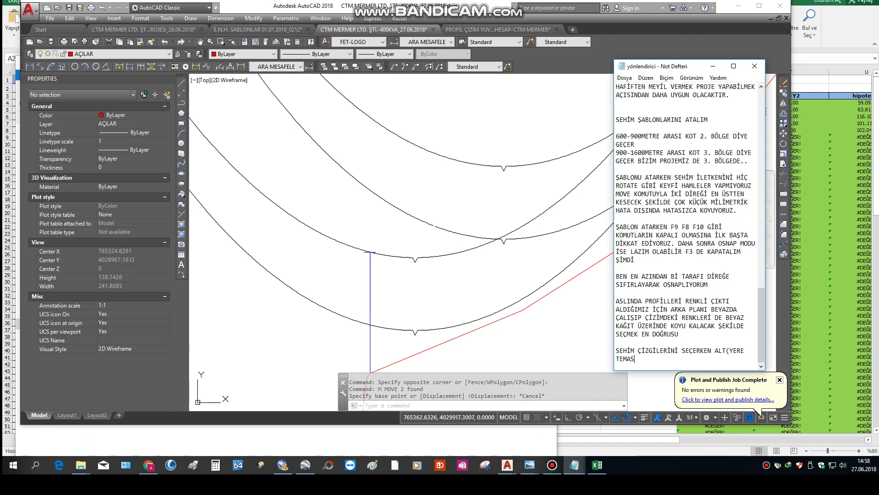
type(") EĞRİSİ VE Ü")
type("ST ( İLETKEN")
type(" ) EG")
type("ĞRİLERİNİ İBRİ")
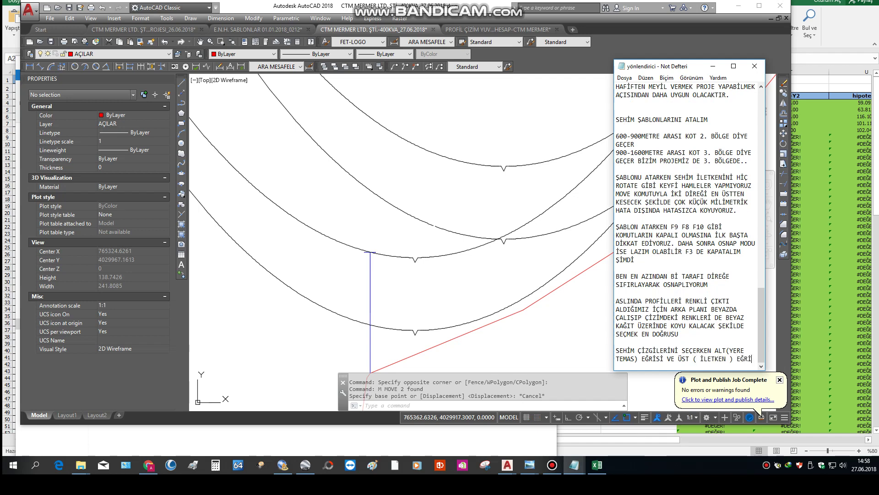
key("BackSpace")
key("BackSpace")
key("BackSpace")
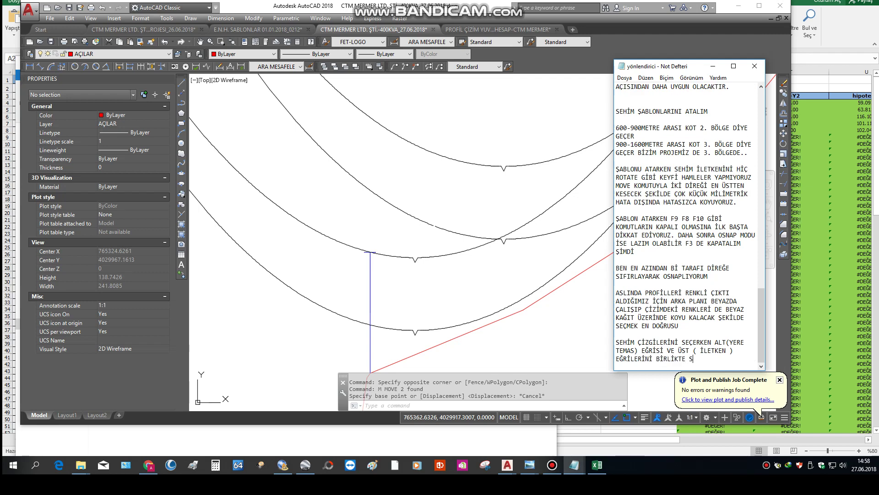
type("EÇEREK HAREKET EDİYOR")
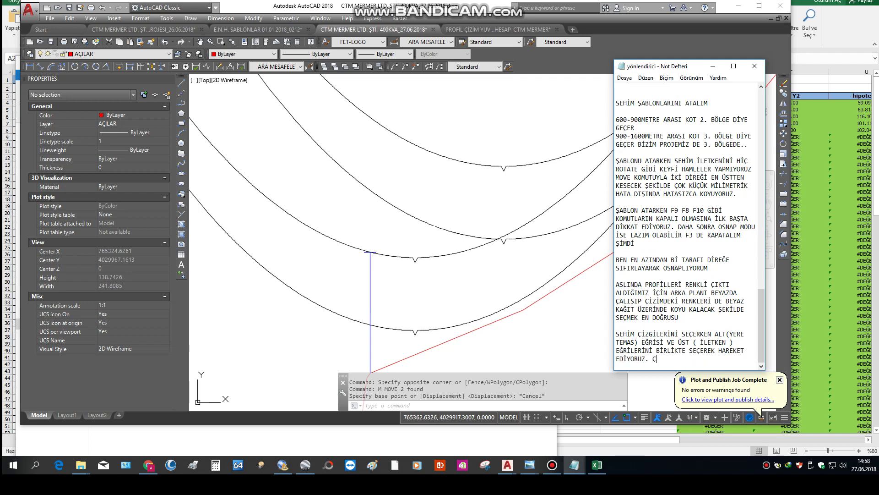
Continue the note with "ÇÜNKÜ ARALARINDAKİ MESAFE 6 METRE OLMASI ŞARTI VARDIR EN AZ. ÖLÇELİM"
type("UZ. ÇÜNKÜ ARALARINDAKİ MESAFE 6 MET")
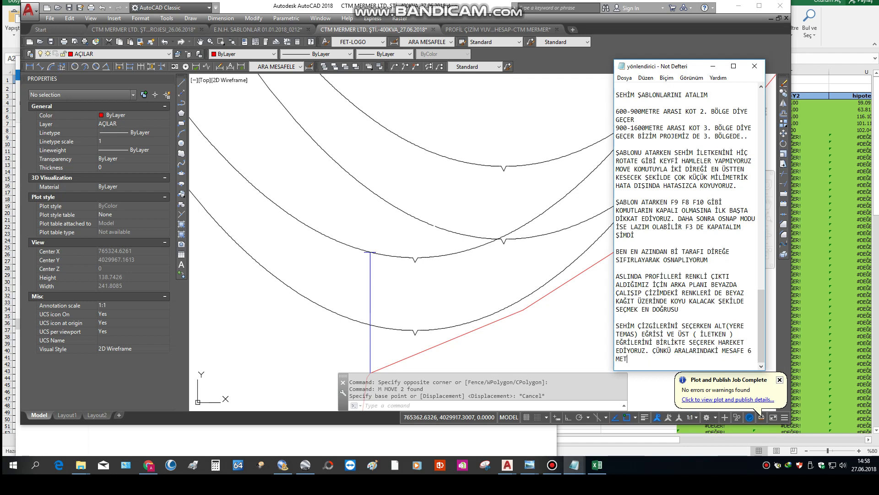
type("RE OLMASI ŞARTI VARDIR EN AZ.")
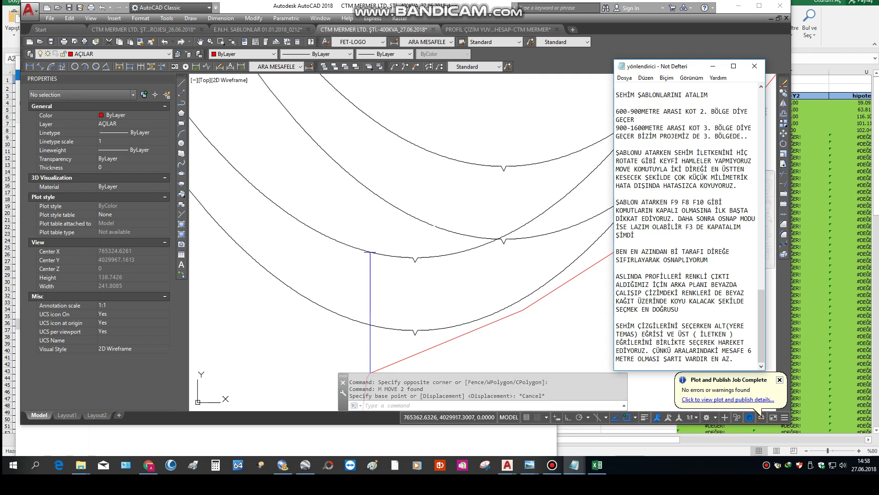
type(" ÖLÇELİM")
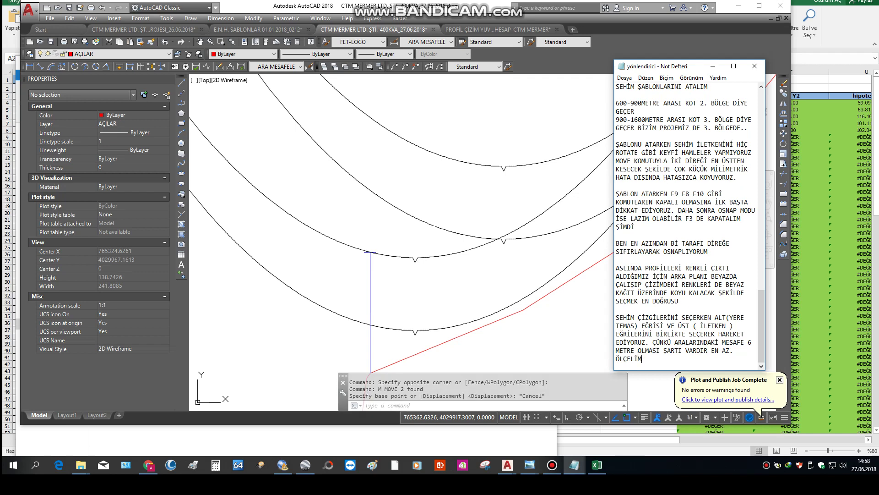
Back in AutoCAD, add a vertical linear dimension between the upper and lower curves of the lowest pair, with ortho mode on
left_click(485, 297)
scroll(439, 287, "up", 2)
key("Escape")
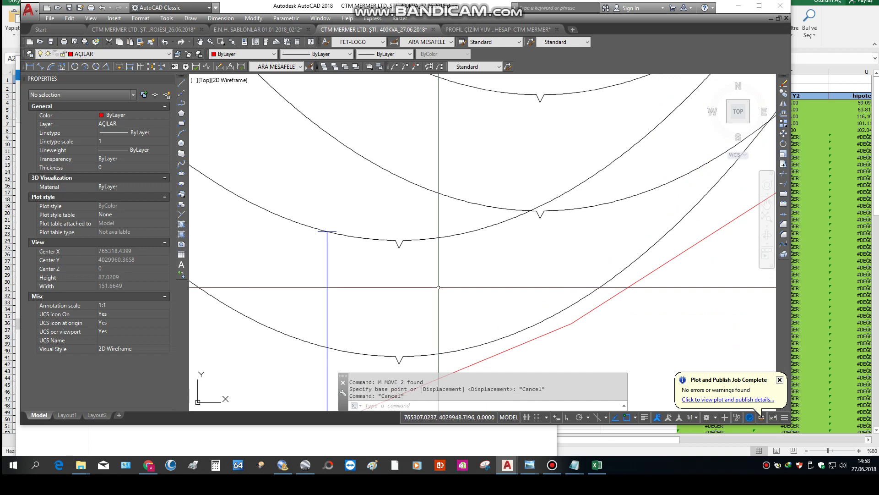
type("DLI")
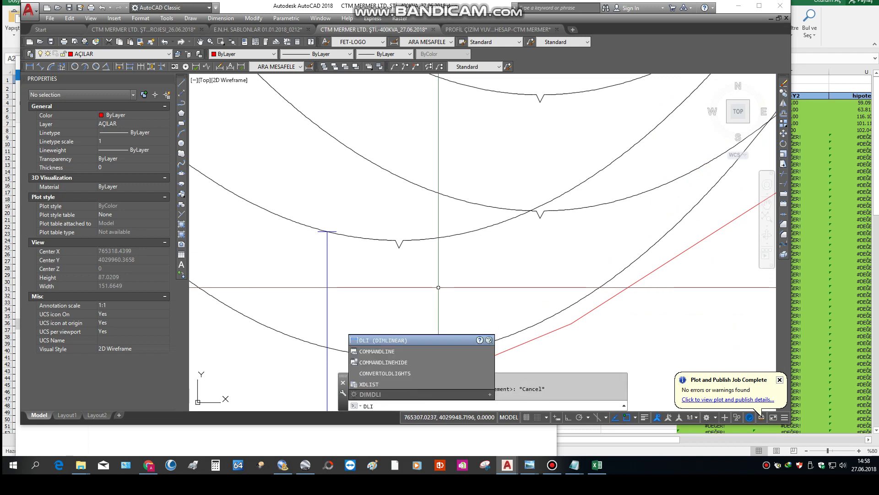
key("Return")
left_click(424, 239)
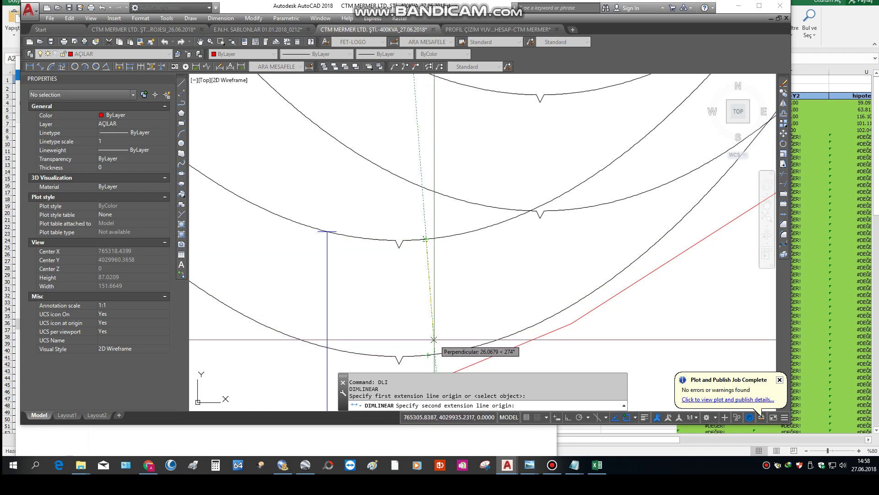
key("F10")
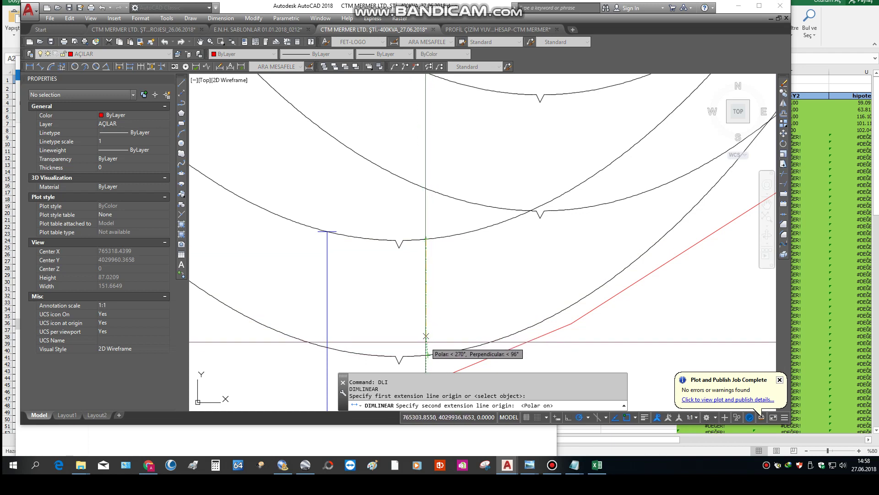
key("F8")
scroll(421, 346, "up", 6)
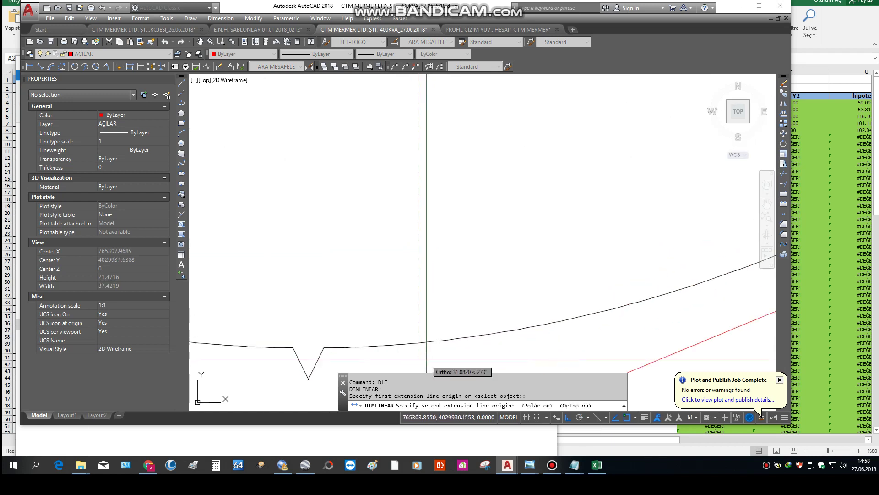
left_click(419, 344)
scroll(419, 344, "down", 3)
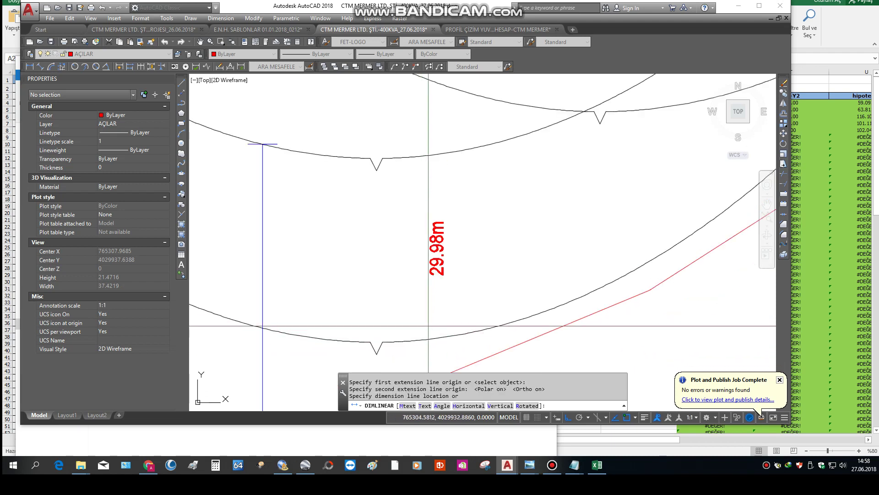
left_click(455, 275)
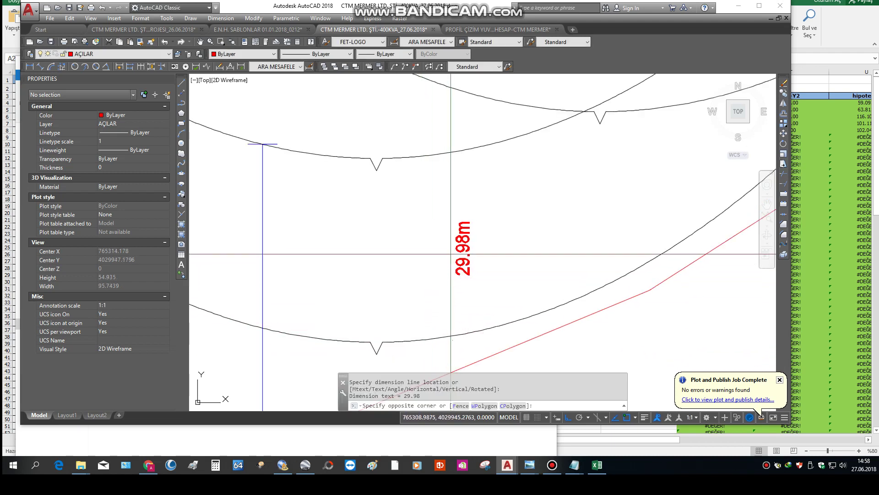
Select the new vertical dimension and examine closely where its two ends meet the upper and lower curves
left_click(456, 256)
key("Escape")
left_click(463, 242)
scroll(416, 206, "up", 8)
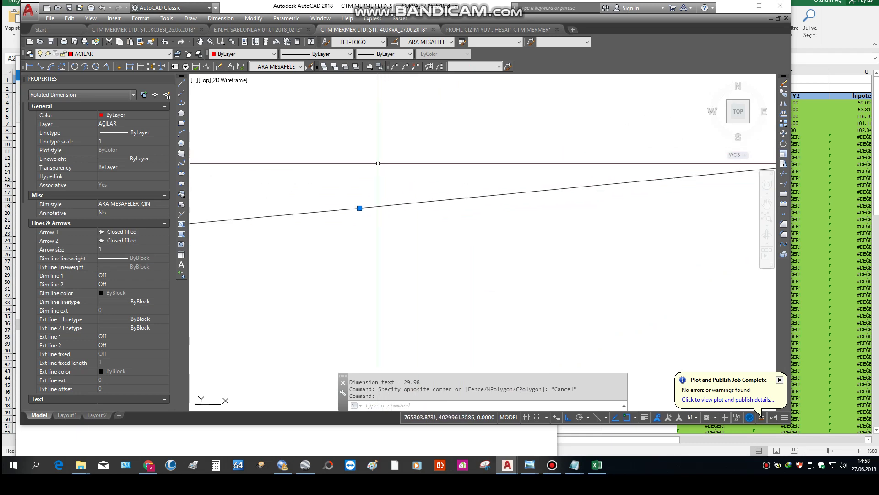
scroll(369, 199, "down", 5)
scroll(380, 298, "up", 8)
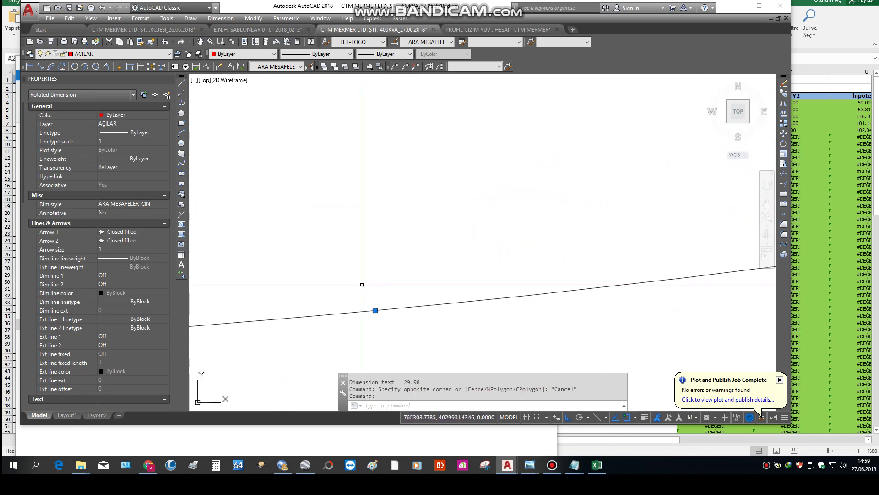
mouse_move(386, 349)
middle_mouse_down()
mouse_move(414, 359)
mouse_move(647, 154)
mouse_move(593, 209)
middle_mouse_up()
scroll(568, 206, "down", 12)
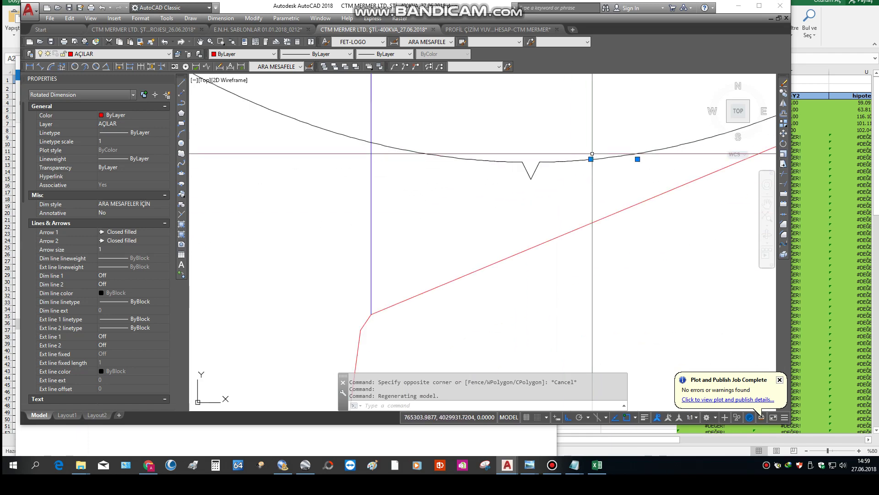
middle_click_drag(605, 136, 439, 268)
middle_click_drag(499, 155, 477, 237)
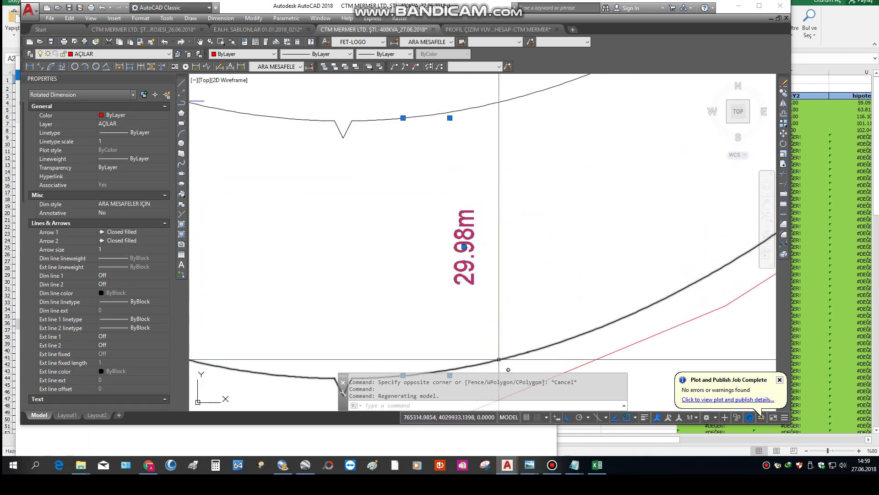
In Notepad, add a new paragraph reading "ÇOK MİNİK BİR KAYMA OLMUŞ 30/5 = 6 METRE OLMASI GEREKİYOR."
left_click(574, 465)
left_click(552, 422)
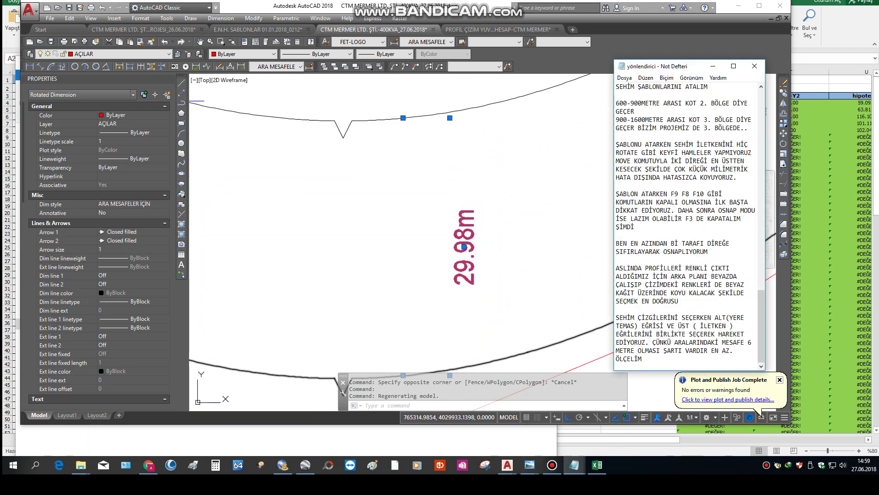
key("Return")
key("Return")
type("ÇOK MİNİK ")
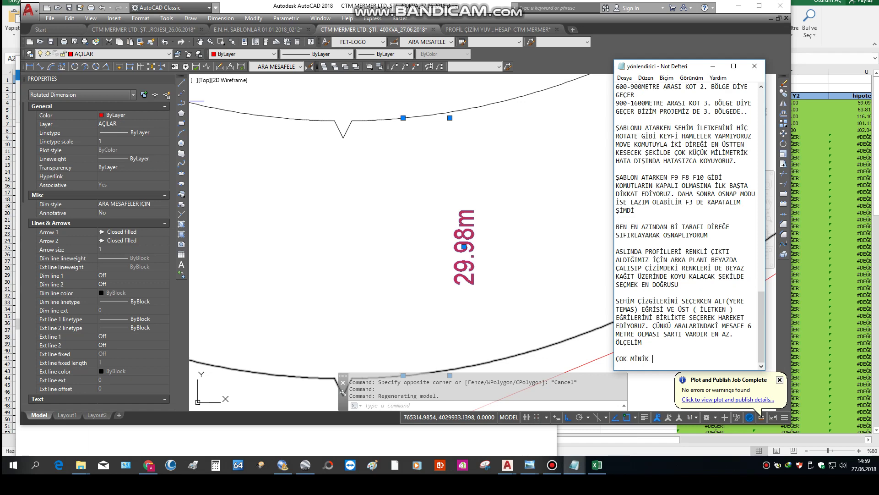
type("BİR KAYMA OLMUŞ 30/5 = 6 METRE OLMASI GEREKİYOR. 5")
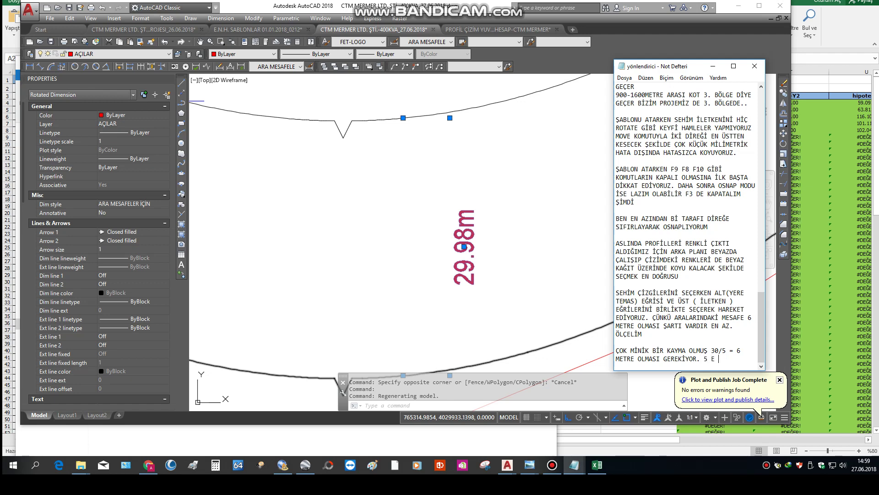
Explain the division in the same paragraph with "5 E BÖLMEMİZİN SEBEBİ PLOT 1/2 DEN KAYNAKLIYDI."
type("EM")
type("N SE")
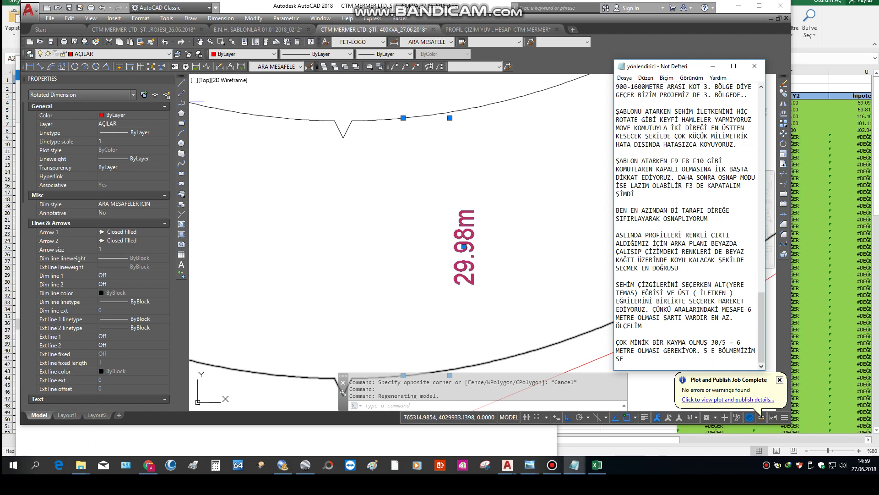
key("BackSpace")
key("BackSpace")
key("BackSpace")
key("BackSpace")
type("N SEBEBİ")
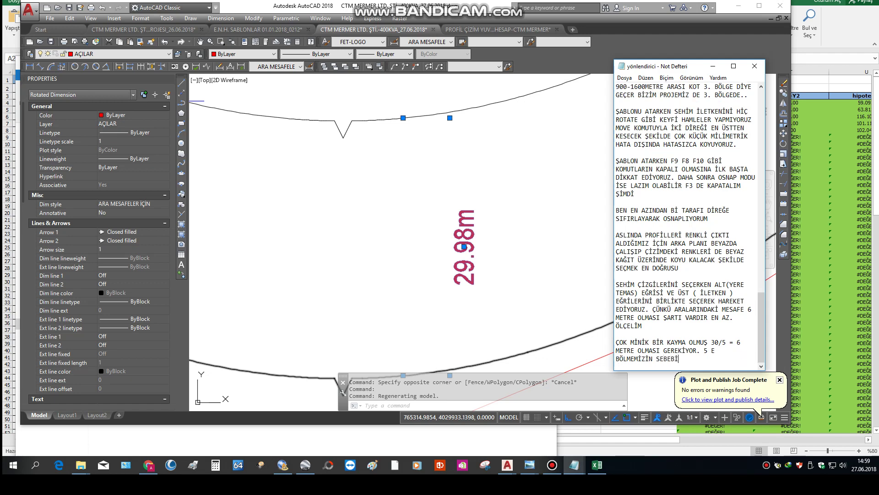
type(" PLOT")
type(" 1/2 DEN KAYNAKLI")
key("BackSpace")
type("LIYDI.")
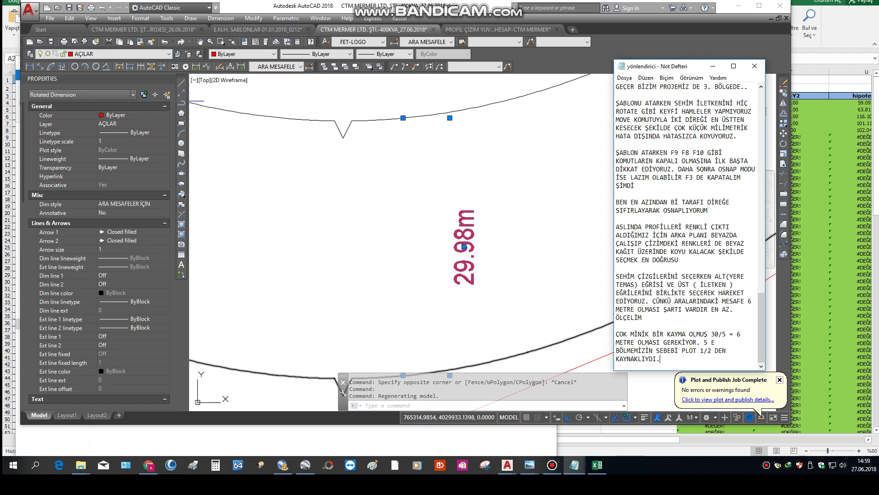
Finish the paragraph with "NORMALDE 2,5 BİRİMDİ 1 METRE", add blank lines below it and return to the AutoCAD drawing
type(" NORMALDE 2,5 BİRİMDİ 1 METRE.")
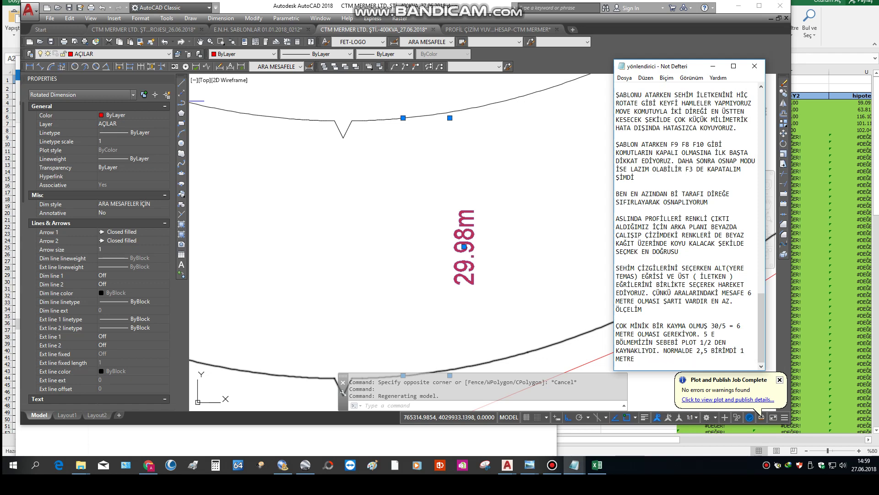
key("Return")
key("Return")
left_click(713, 66)
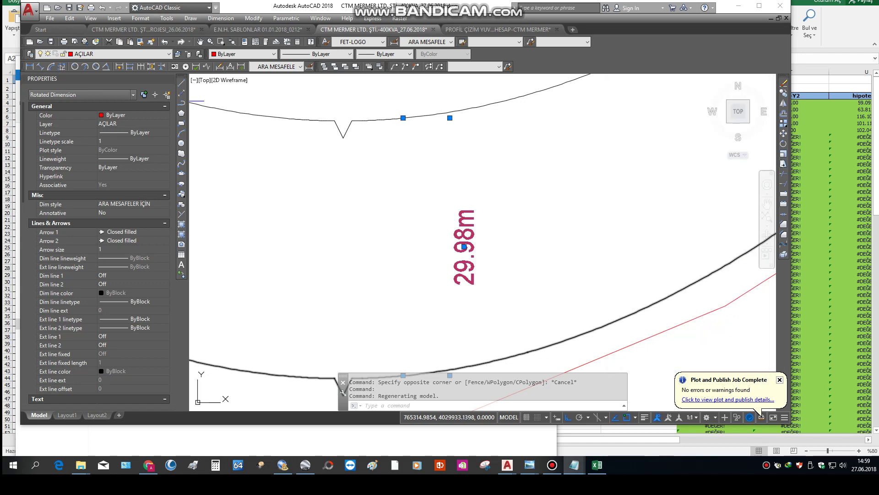
Copy the upper and lower sag curves together from the current span down beside the two lowest poles, with Ortho off
scroll(477, 209, "down", 7)
middle_click_drag(477, 209, 456, 253)
key("Escape")
left_click(359, 183)
left_click(332, 242)
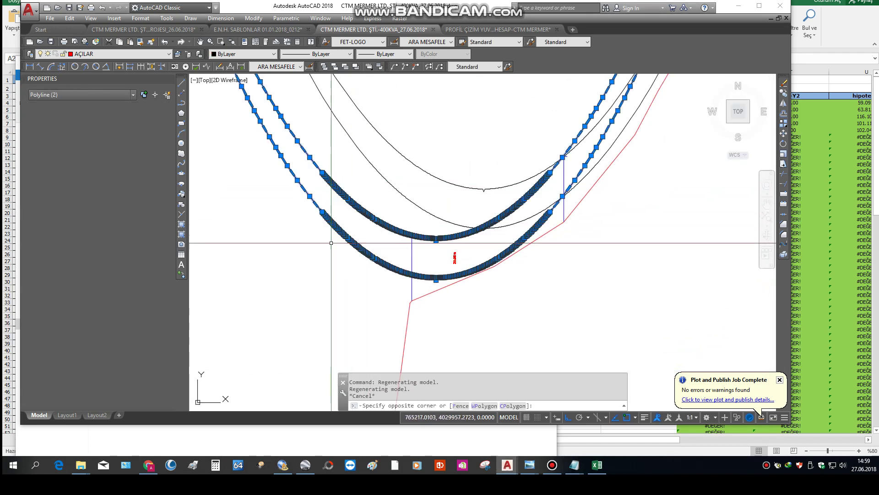
left_click(784, 94)
scroll(539, 182, "down", 5)
left_click(542, 193)
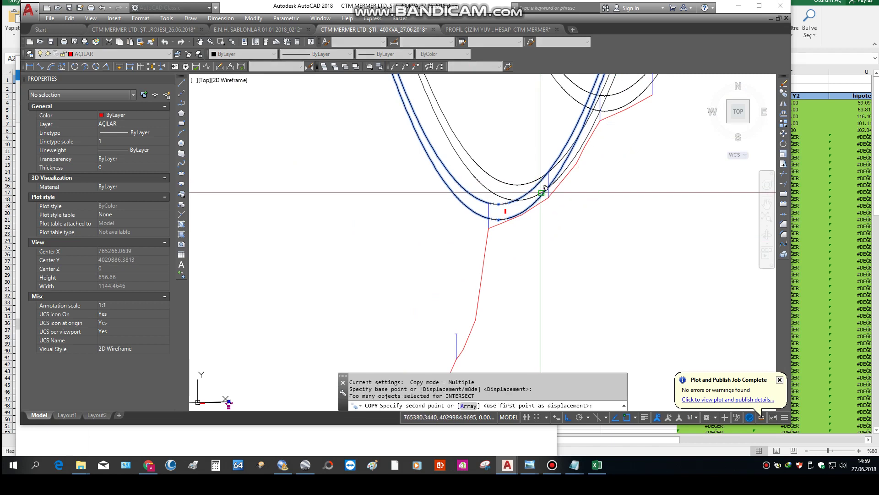
middle_click_drag(440, 326, 457, 244)
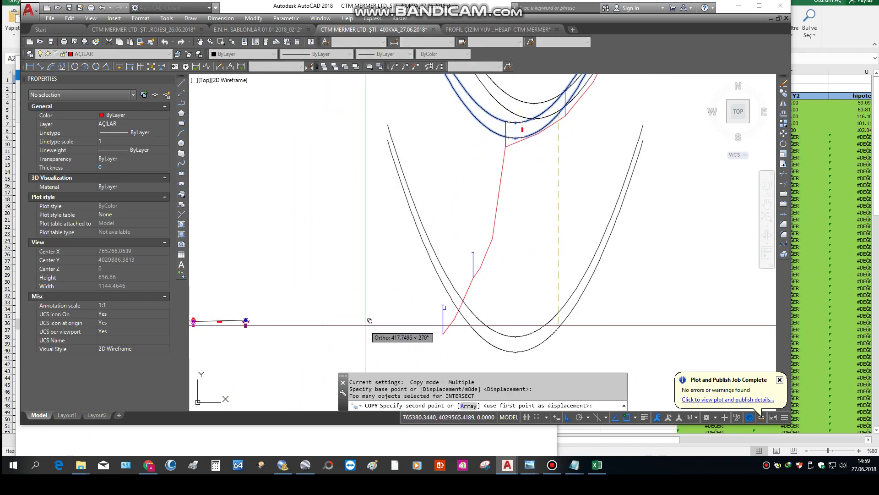
key("F8")
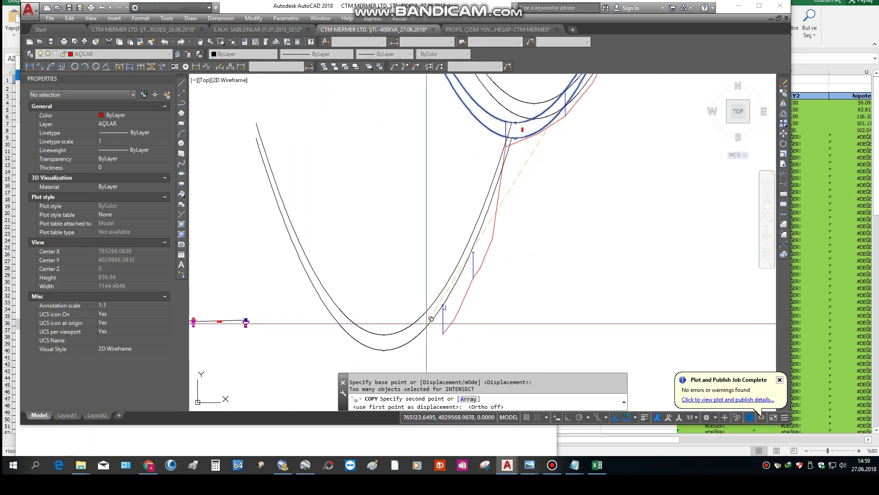
middle_click_drag(427, 357, 416, 313)
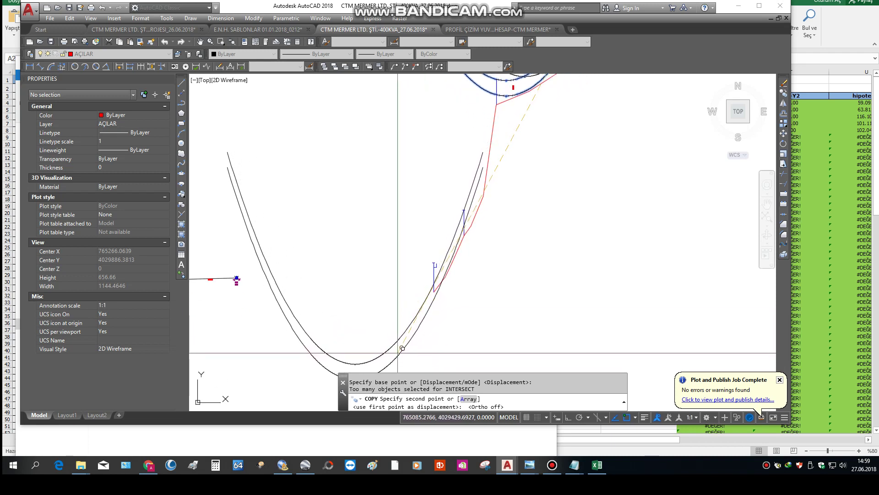
left_click(399, 351)
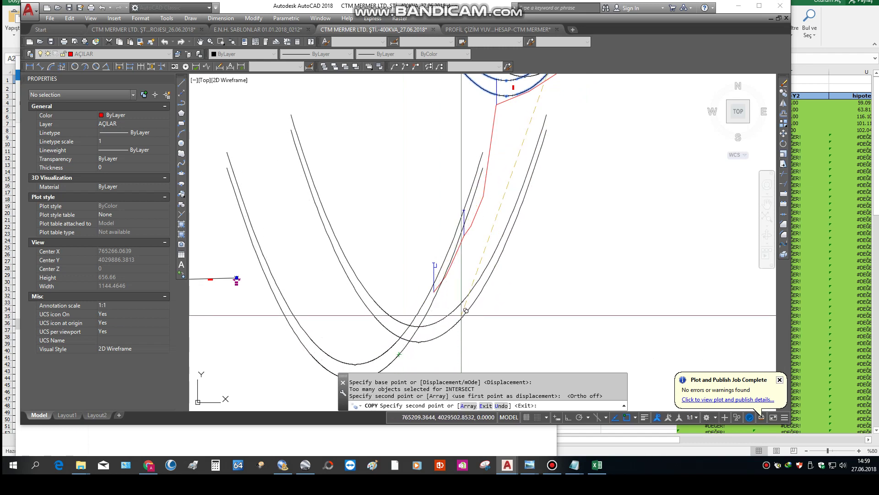
key("Escape")
In Notepad, add a new paragraph beginning "ŞABLONUMUZUN BOYUNUN YETMEDİĞİ YERLERİ AYRI Bİ DERSTE İŞLEYEBİLİRİZ ŞU AN ONU GÖSTERMEYECEĞİM."
left_click(574, 465)
left_click(553, 428)
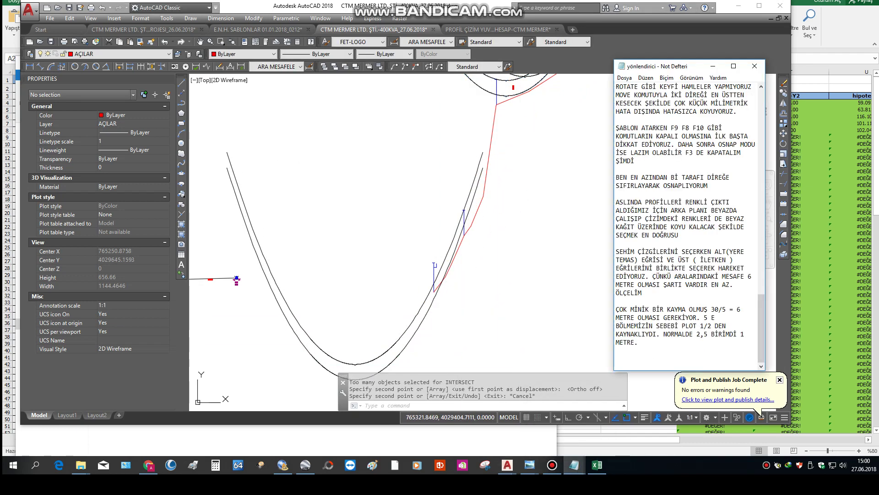
type("ŞABLONUMUZUN BOYU")
key("BackSpace")
type("YUNUN YE")
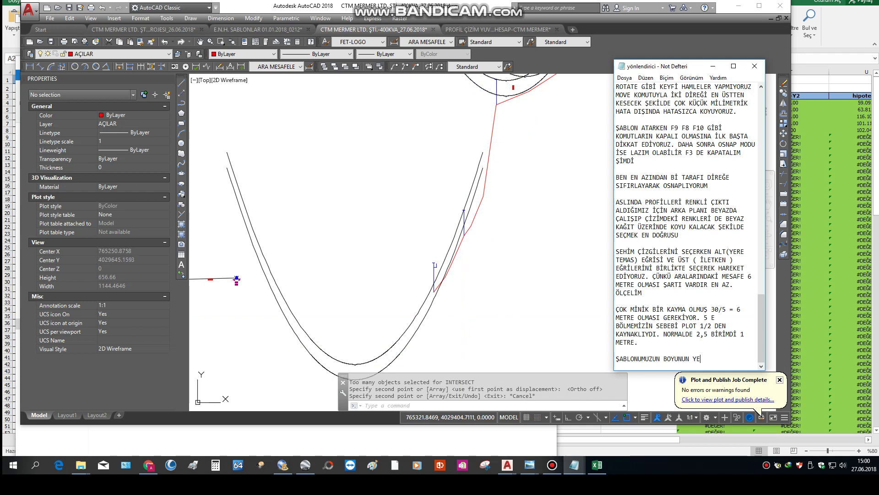
type("TMEDİĞİ YERLERİ AYRI Bİ DERS")
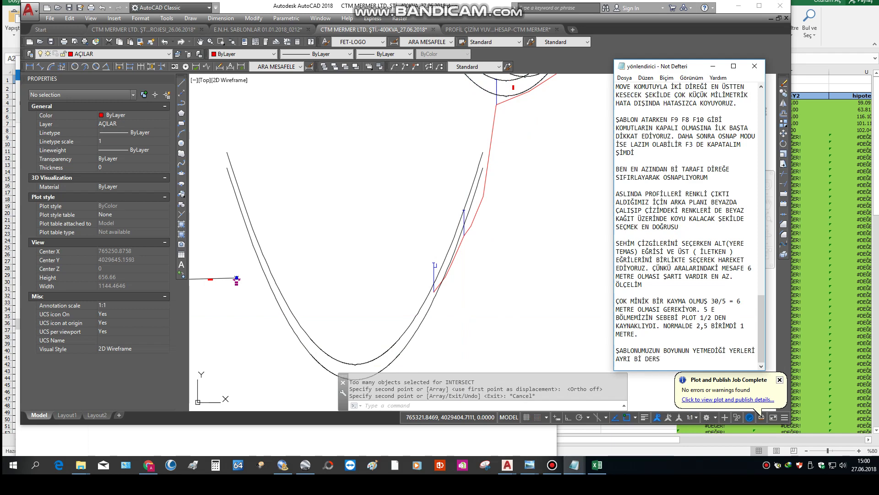
type("TE İŞLEYEBİLİRİZ ŞU AN ONU GÖSTE")
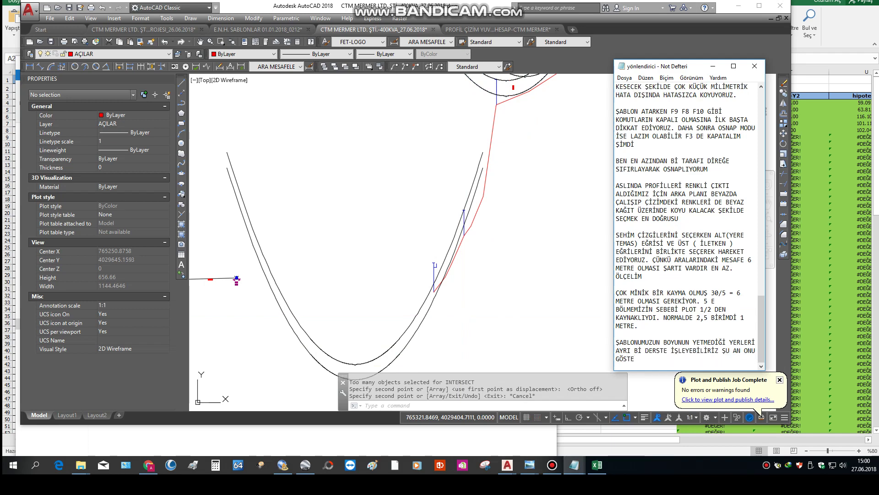
type("RMEYECEĞİM. EL ŞABL")
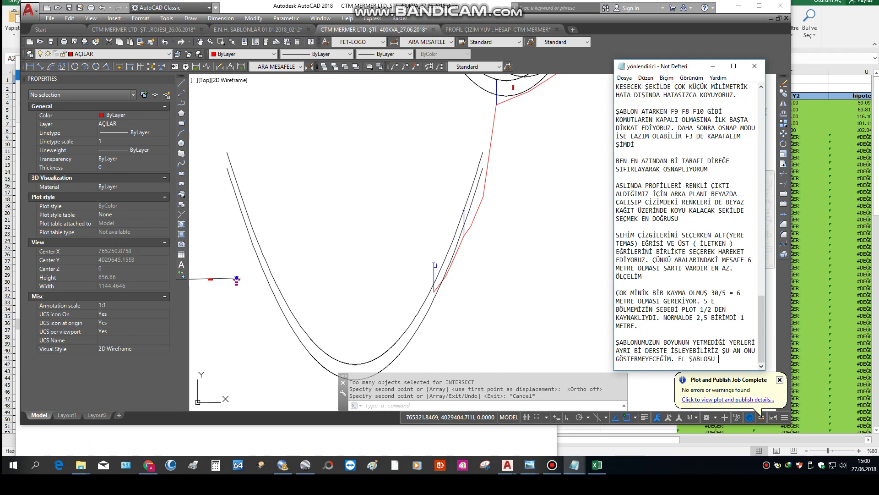
Finish the paragraph with "EL ŞABLONU VS İLE UZATILIR YAHUT İKİ DİREK ARASI DİK HİPOTENÜS UZUN KENARI GİBİ DÜZ LİNE İLE BAĞLANABİLİR."
type("ONU VS İLE UZATILIR")
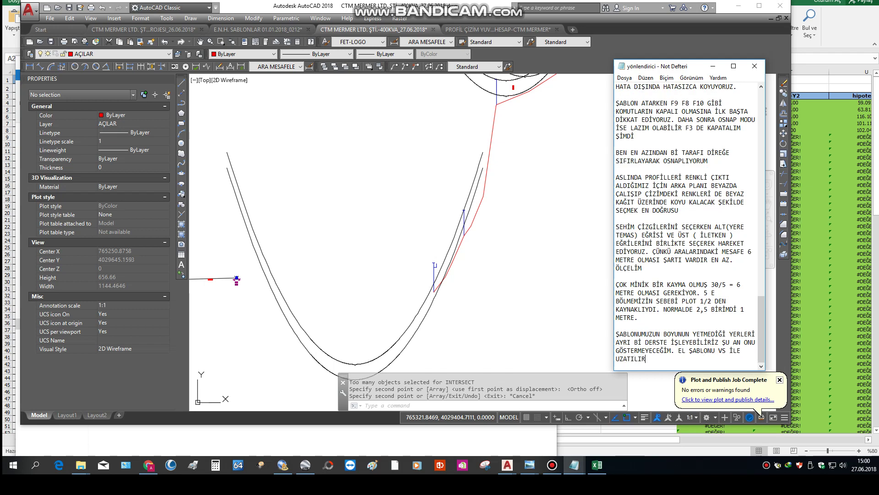
type(" YAHUT")
type(" İKİ DİREK ARASI")
type(" Dİ")
type("İK")
type(" HİPOTEN")
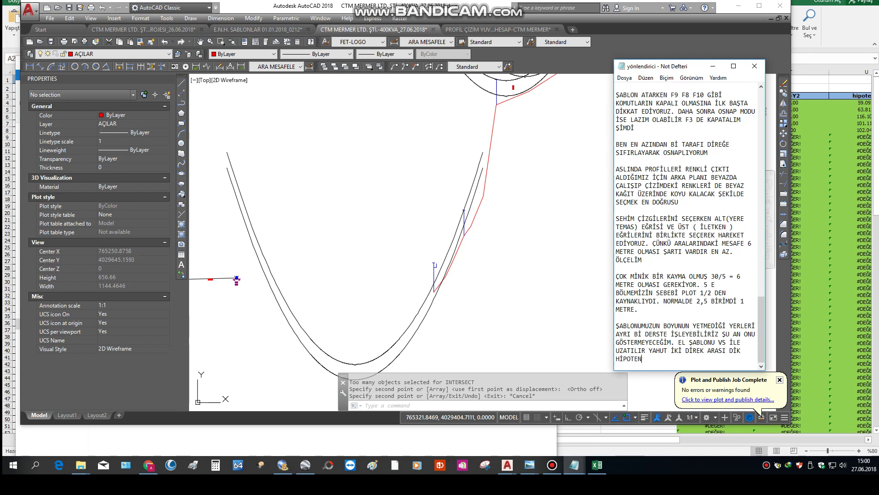
type("ÜS UZUN KÖŞ")
type("ARI GİBİ DÜZ LİN")
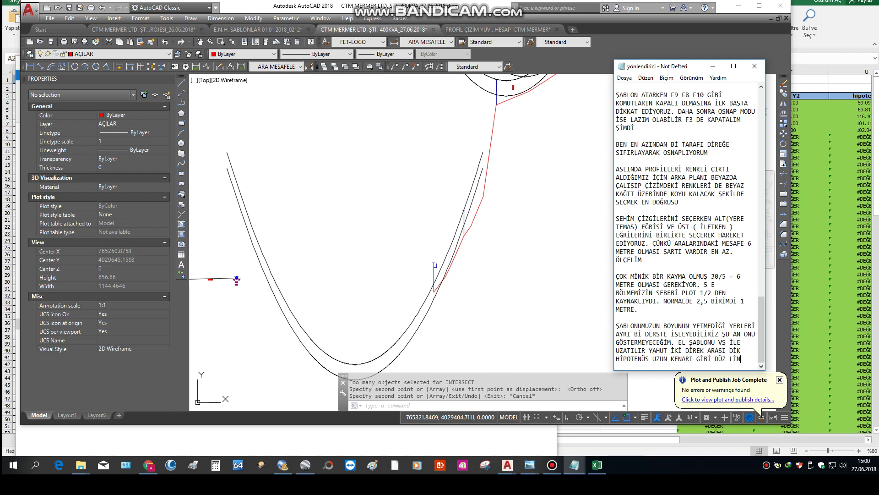
type("E İLE BAĞLANABİLİR.")
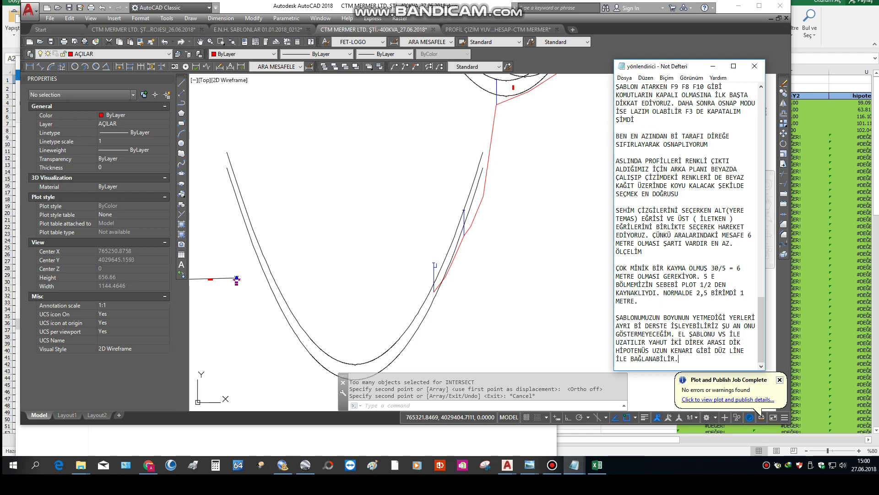
Return to the AutoCAD drawing and copy the lowest curve pair so its upper curve passes over the two lowest pole tops
left_click(574, 465)
key("Escape")
scroll(433, 276, "up", 2)
left_click(439, 336)
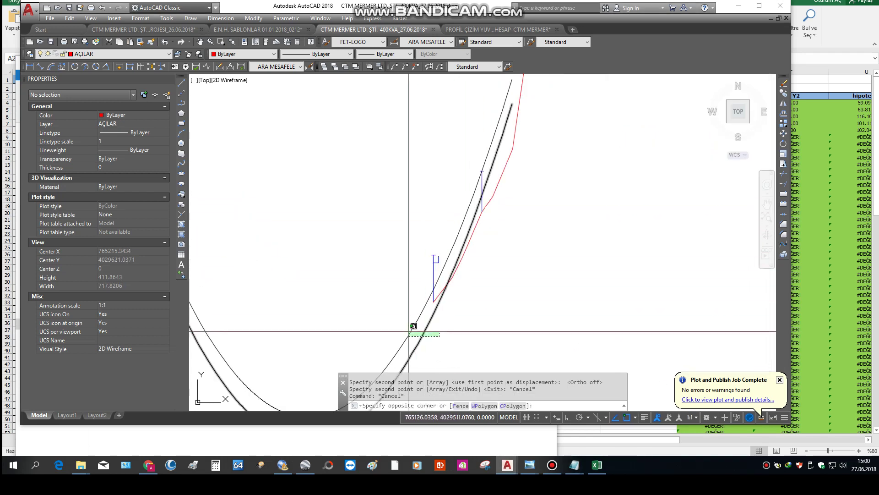
left_click(407, 331)
left_click(784, 93)
left_click(500, 311)
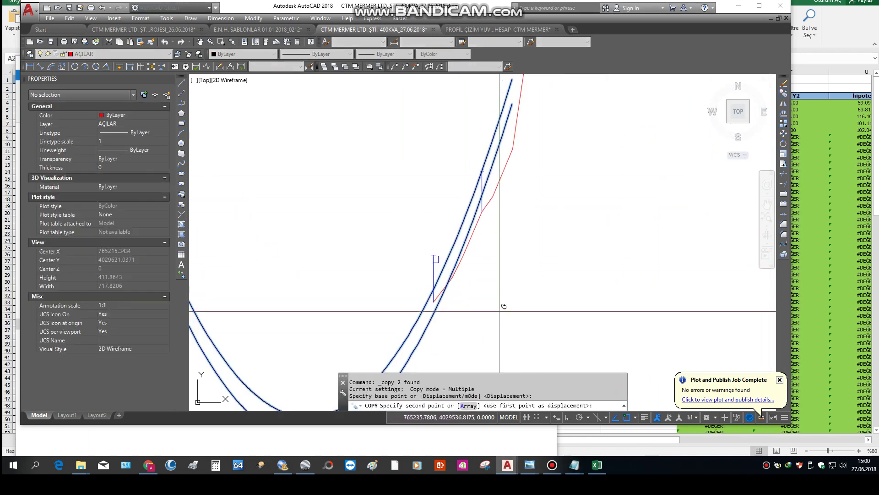
scroll(499, 267, "up", 4)
middle_click_drag(549, 237, 542, 318)
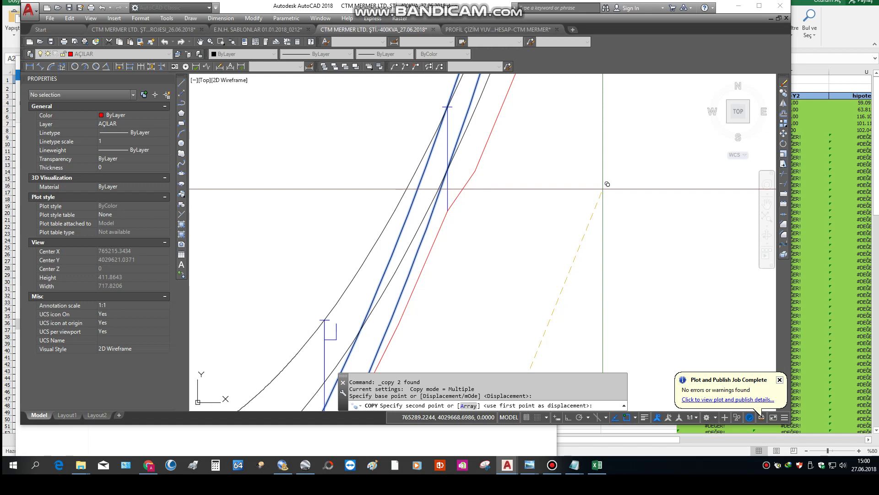
left_click(603, 188)
key("Escape")
scroll(489, 196, "up", 10)
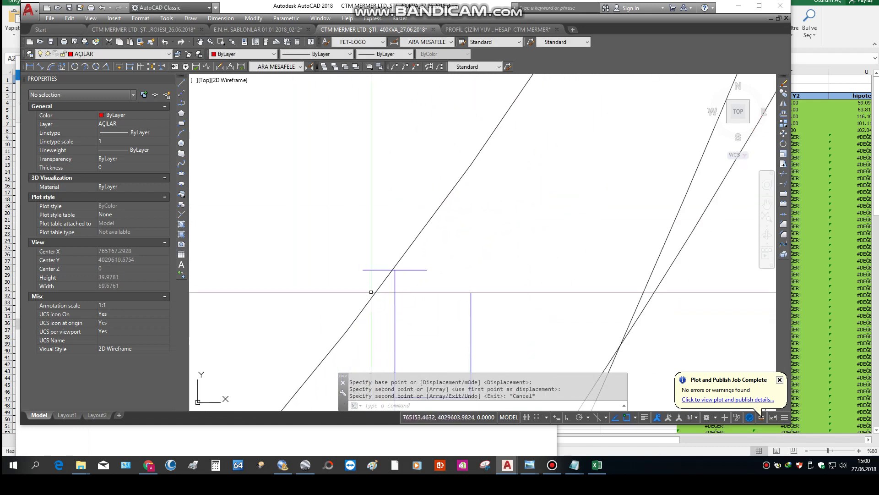
scroll(371, 292, "up", 5)
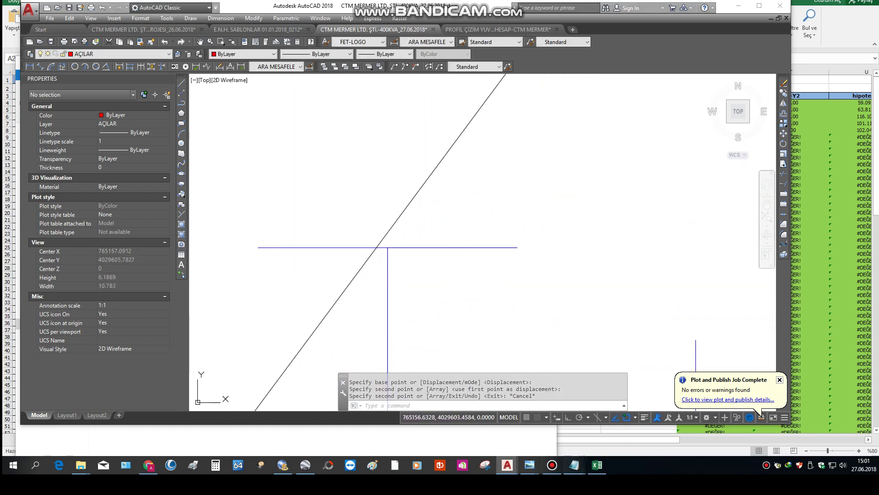
In Notepad, add a new paragraph reading "ŞABLONUN DİREĞİN ÜSTÜNÜ GEÇMEMESİNE DİKKAT EDELİM."
left_click(574, 464)
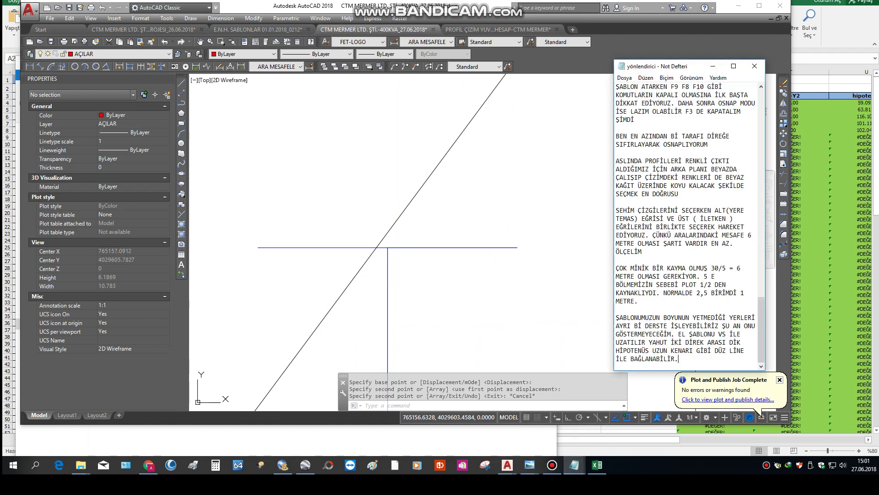
key("Return")
key("Return")
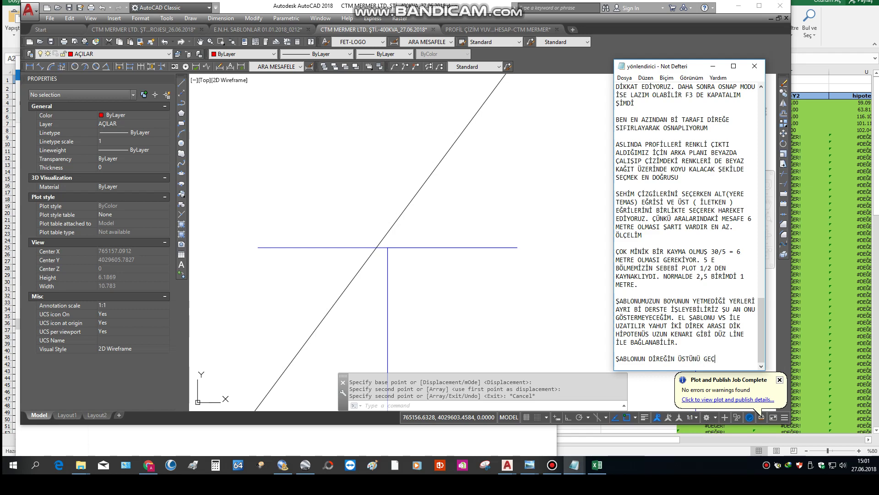
type("ŞABLONUN DİREĞİN ÜSTÜNÜ GEÇMEMESİNE DİKKAT EDELİM.")
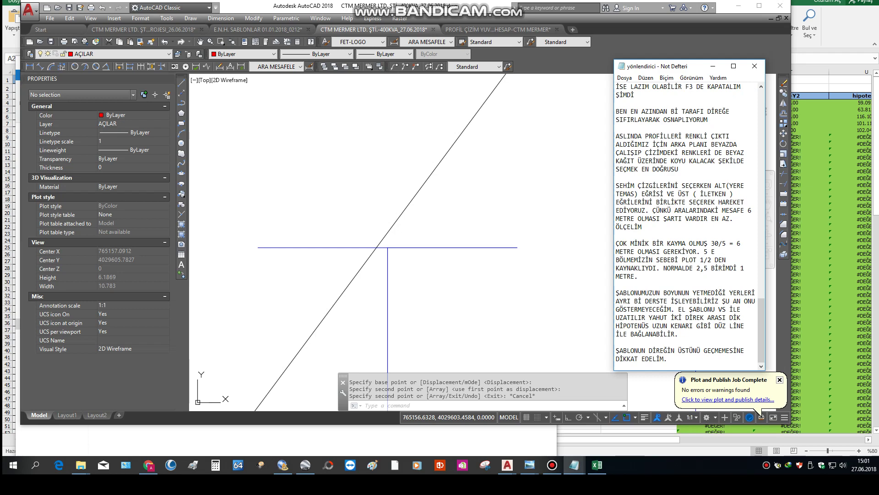
Back in AutoCAD, move the newly copied curve pair slightly so its upper curve crosses the lowest pole exactly at its top, and check the neighbouring pole
left_click(442, 280)
scroll(443, 280, "down", 5)
left_click(463, 255)
left_click(442, 235)
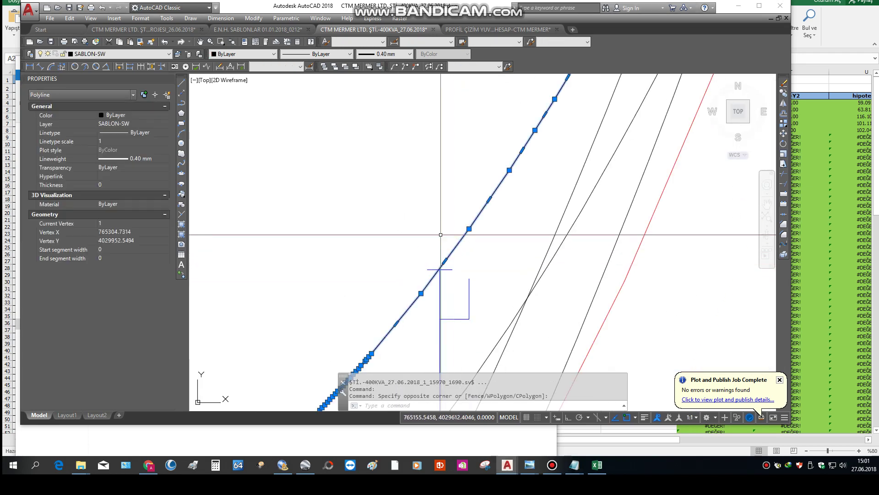
scroll(491, 255, "down", 2)
scroll(496, 283, "down", 2)
middle_click_drag(495, 307, 504, 221)
left_click(453, 283)
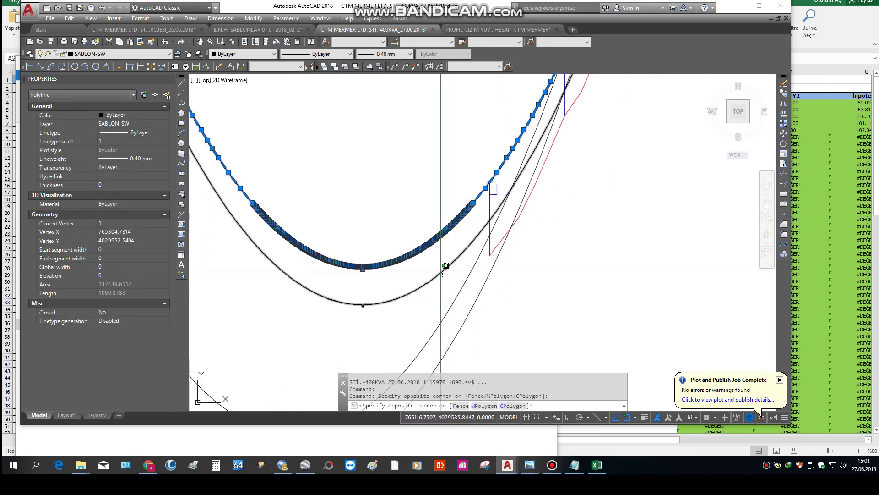
left_click(440, 269)
type("m")
key("Return")
scroll(457, 229, "up", 15)
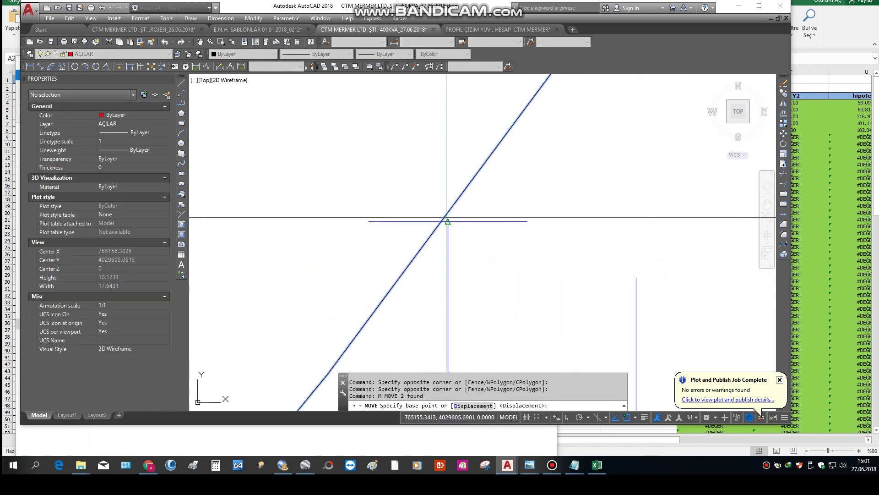
left_click(412, 227)
left_click(450, 235)
scroll(440, 233, "down", 15)
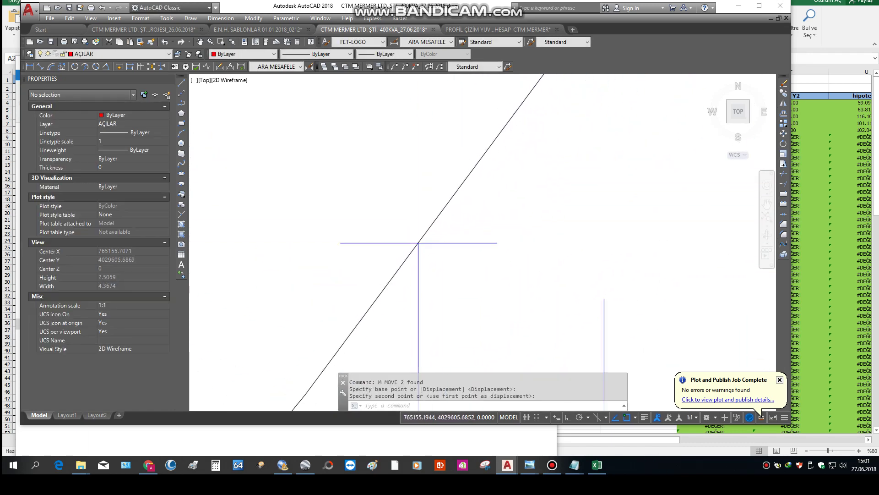
scroll(482, 149, "up", 5)
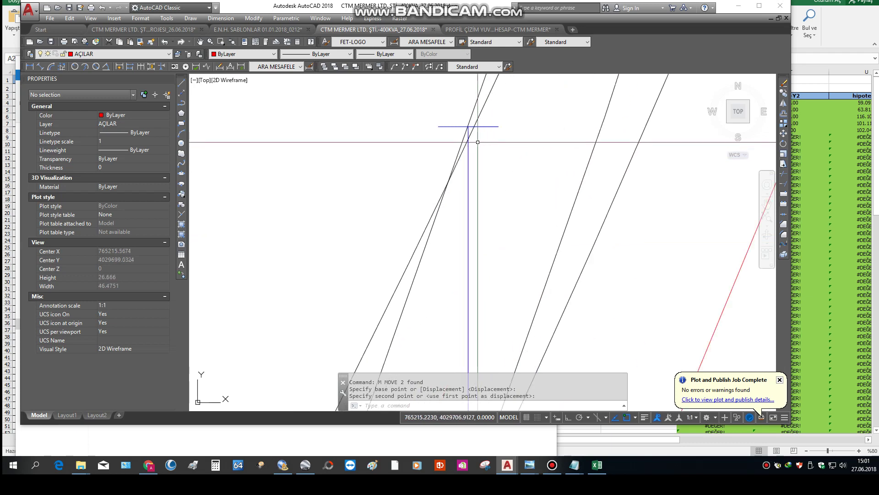
Start a polyline with a vertical segment crossing the curve pair between the 29.98m label and the next pole above it, redoing the first attempt
scroll(475, 172, "down", 8)
scroll(475, 172, "down", 4)
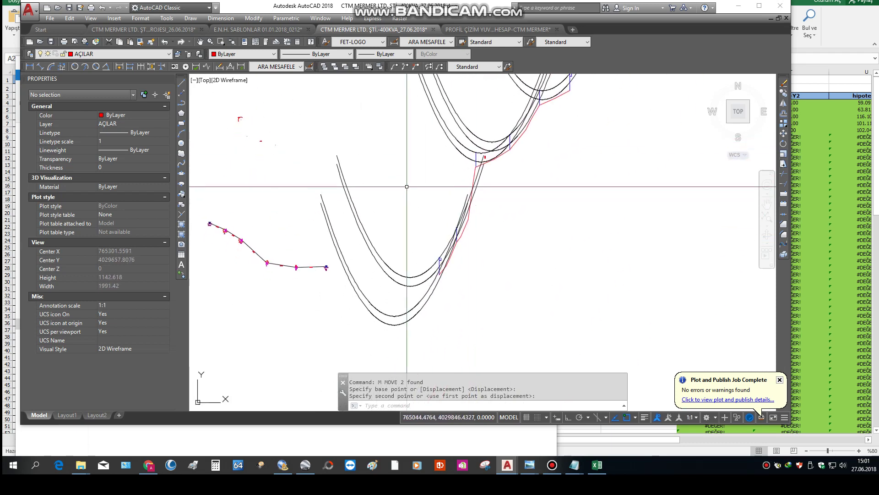
scroll(478, 195, "up", 6)
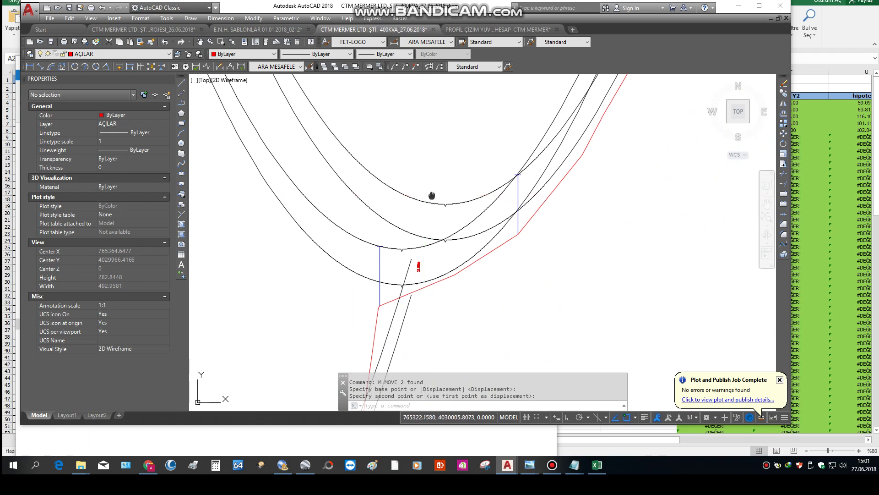
middle_click_drag(431, 195, 431, 199)
type("PL")
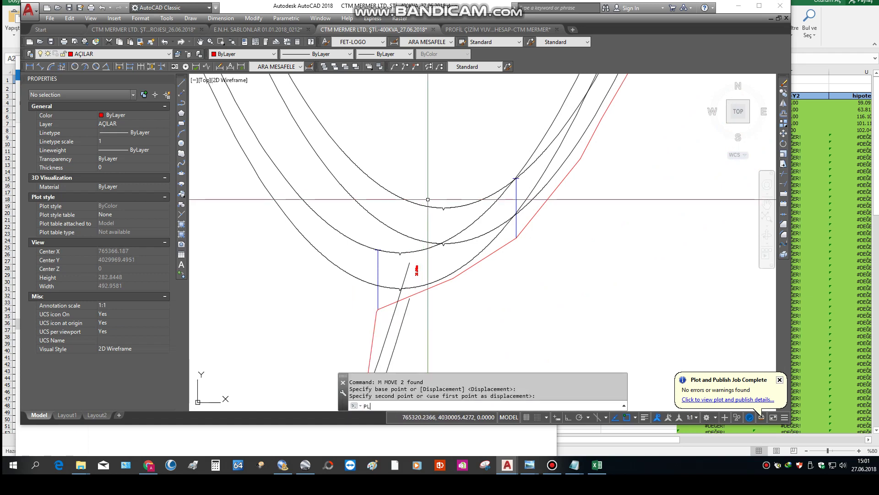
key("Return")
scroll(454, 197, "up", 5)
left_click(468, 196)
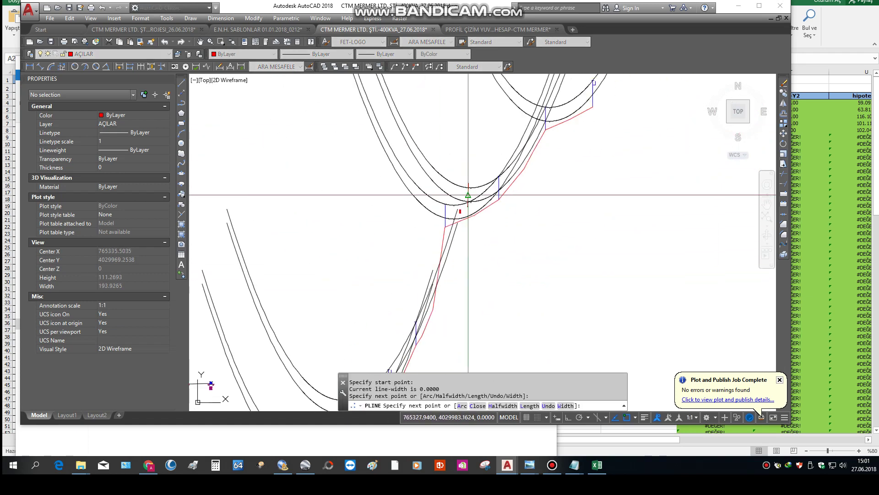
scroll(463, 183, "up", 4)
key("ctrl+z")
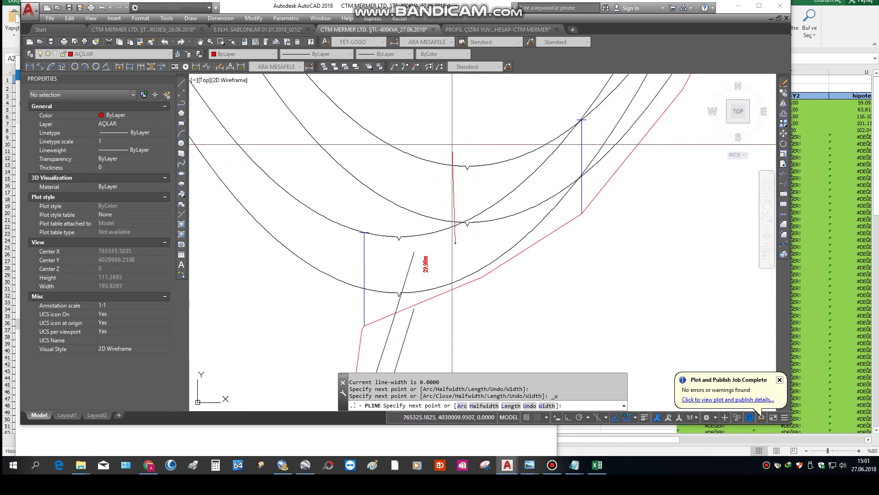
scroll(481, 207, "down", 6)
middle_click_drag(523, 156, 491, 198)
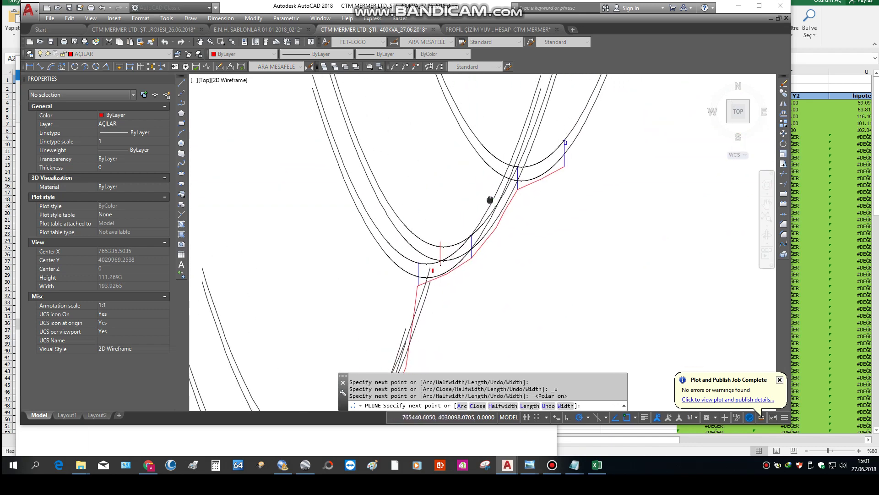
Continue the polyline down to the lower span and end it with a vertical segment crossing that curve pair near its low point
scroll(523, 173, "up", 8)
scroll(524, 171, "down", 8)
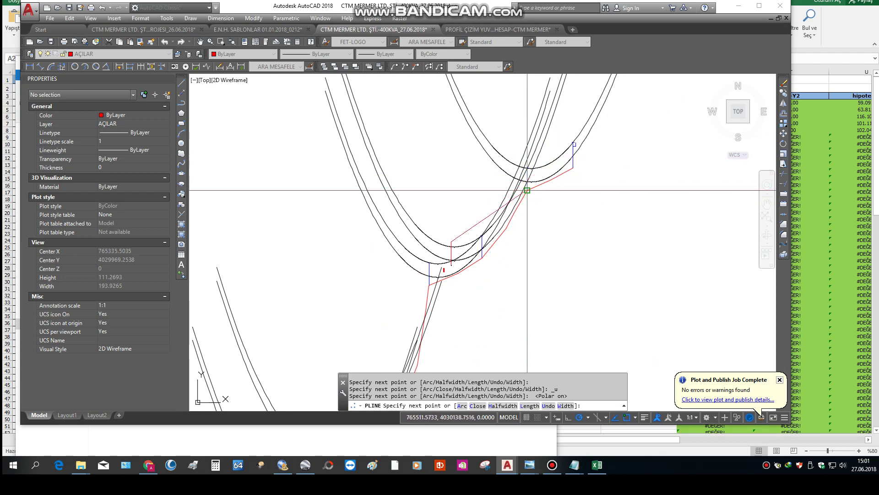
middle_click_drag(444, 257, 489, 131)
middle_click_drag(448, 270, 473, 181)
scroll(433, 242, "up", 4)
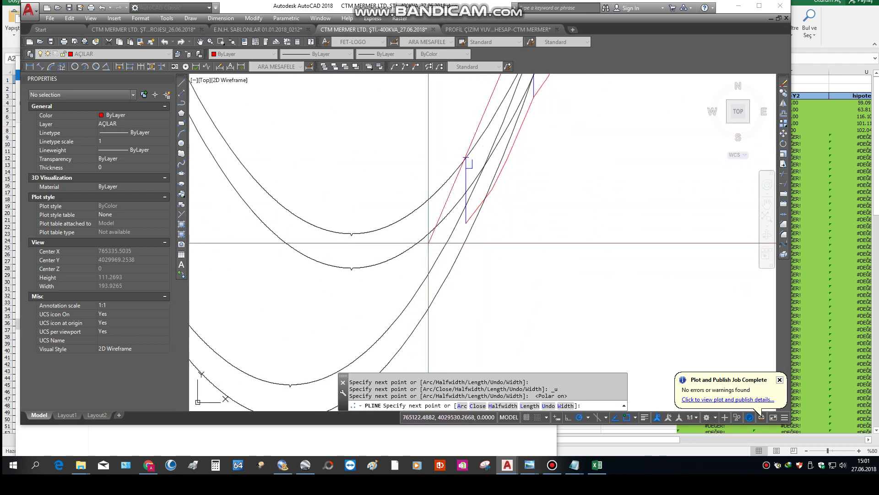
left_click(347, 203)
left_click(346, 286)
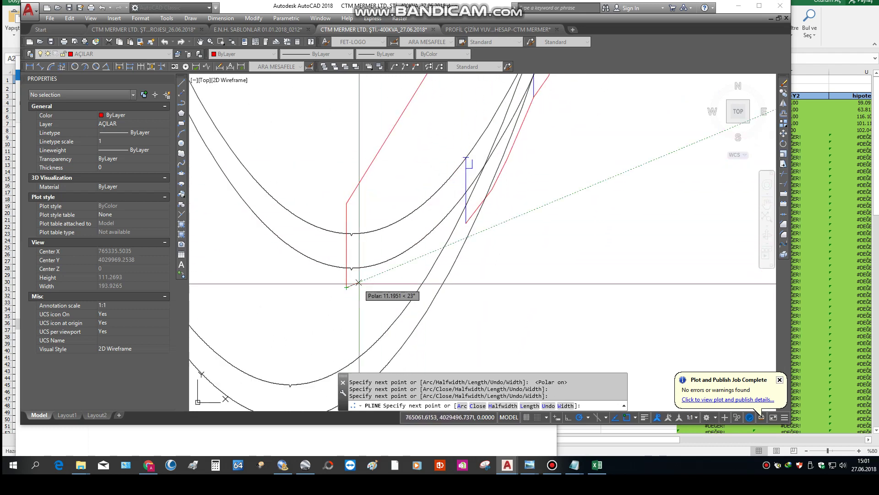
key("Escape")
Trim both crossed curve pairs with the polyline as cutting edge, removing the portions left of its vertical segments
type("TR")
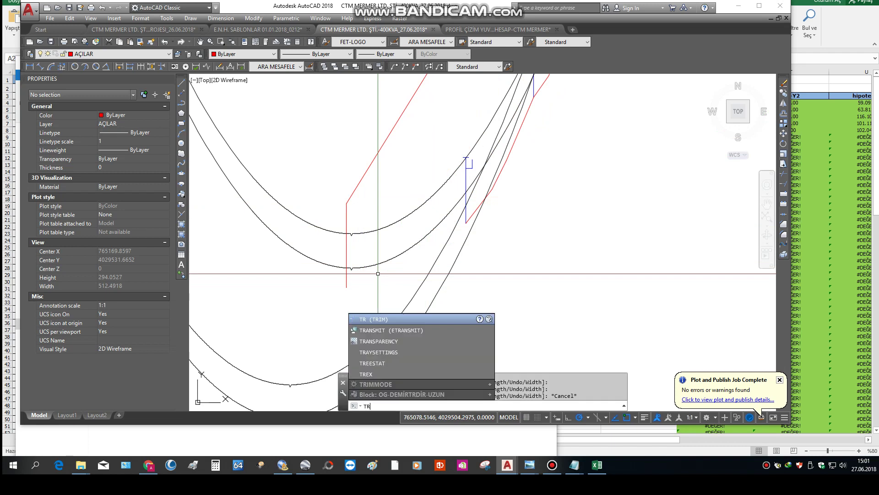
key("Return")
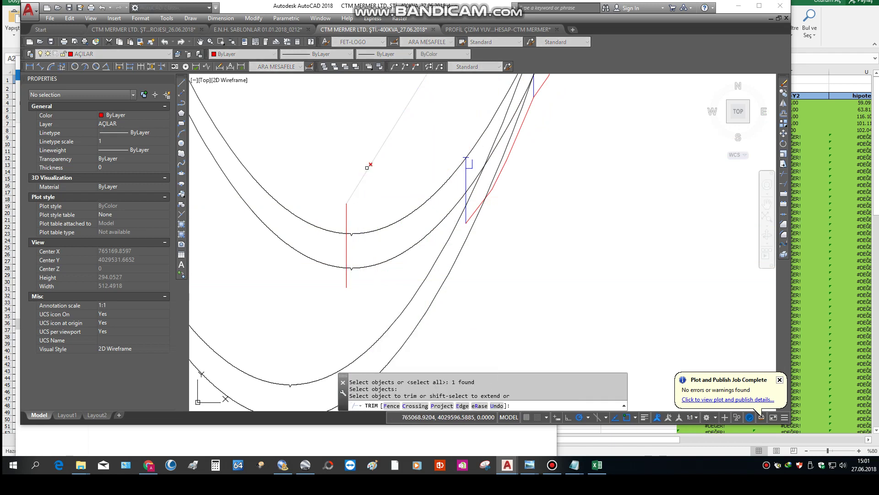
left_click(335, 267)
scroll(332, 270, "down", 4)
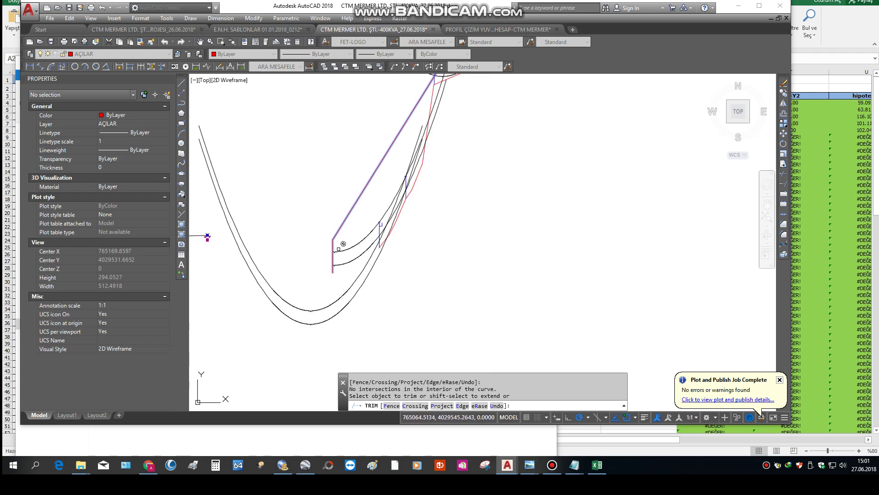
middle_click_drag(343, 243, 324, 341)
scroll(434, 181, "up", 4)
middle_click_drag(430, 162, 387, 263)
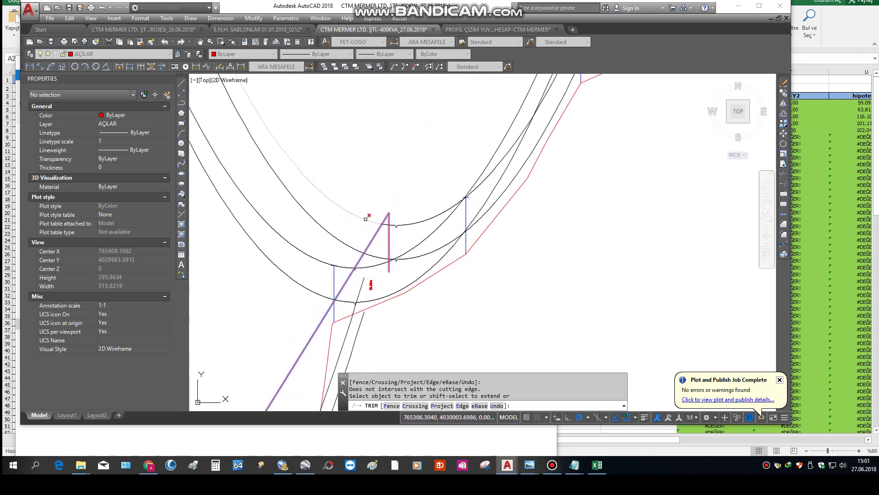
scroll(365, 219, "up", 3)
scroll(373, 307, "down", 3)
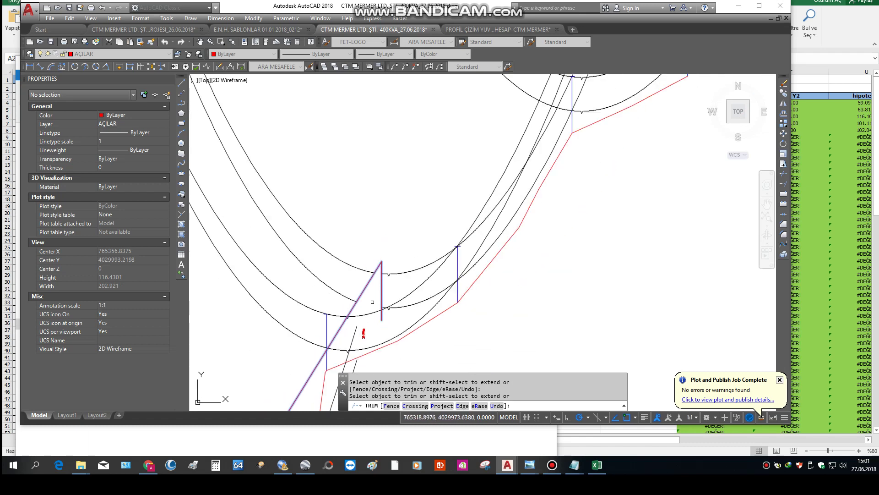
Delete the two leftover left-hand curve pieces of the upper pair and the polyline used as cutting edge
key("Escape")
left_click(333, 232)
left_click(309, 275)
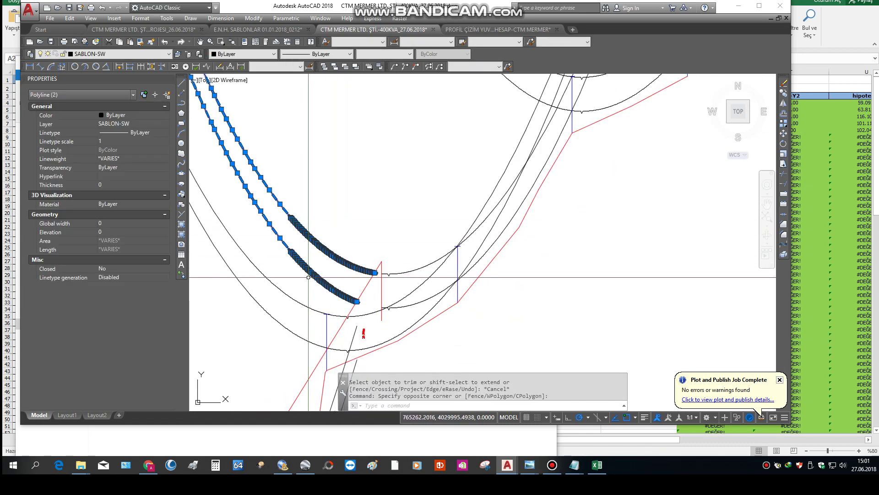
key("Delete")
mouse_move(308, 278)
middle_mouse_down()
mouse_move(376, 204)
mouse_move(394, 201)
middle_mouse_up()
left_click(451, 216)
left_click(423, 210)
key("Delete")
type("tr")
key("Return")
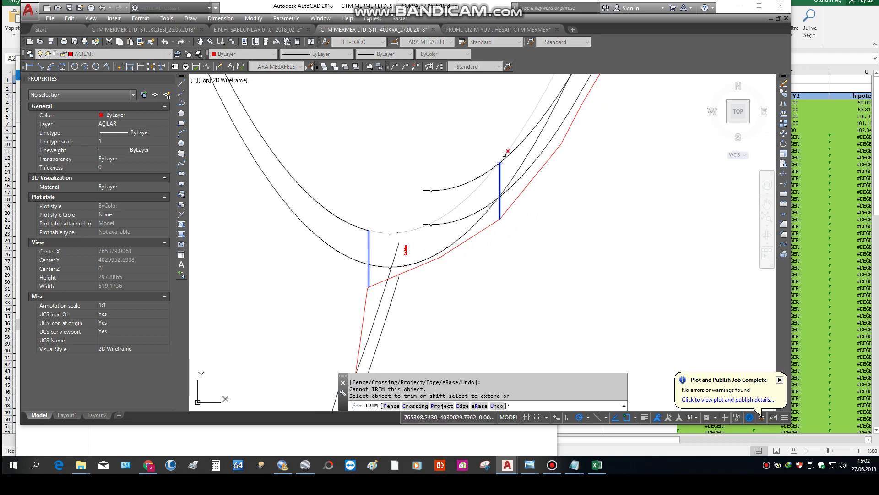
scroll(502, 158, "up", 5)
scroll(497, 172, "down", 6)
key("Escape")
key("Escape")
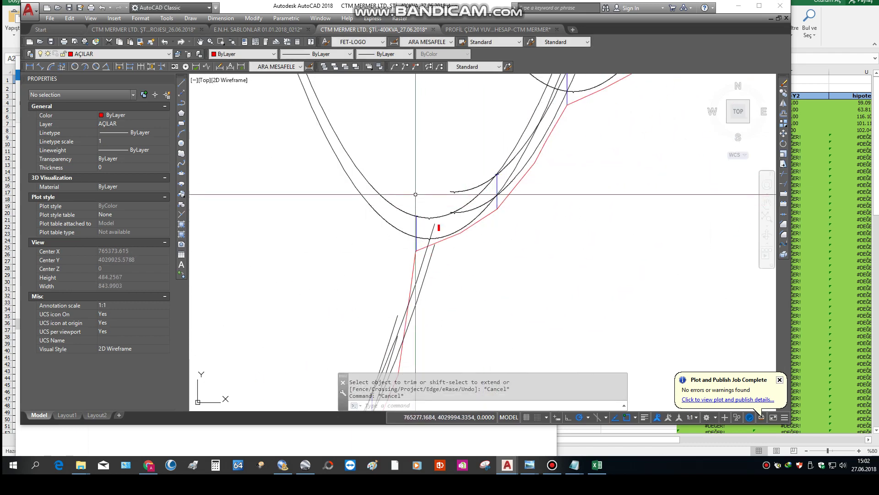
Move the untrimmed curve pair around the 29.98m label slightly rightward so its upper curve meets the left pole's top
left_click(415, 195)
left_click(359, 216)
type("m")
key("Return")
scroll(401, 215, "up", 5)
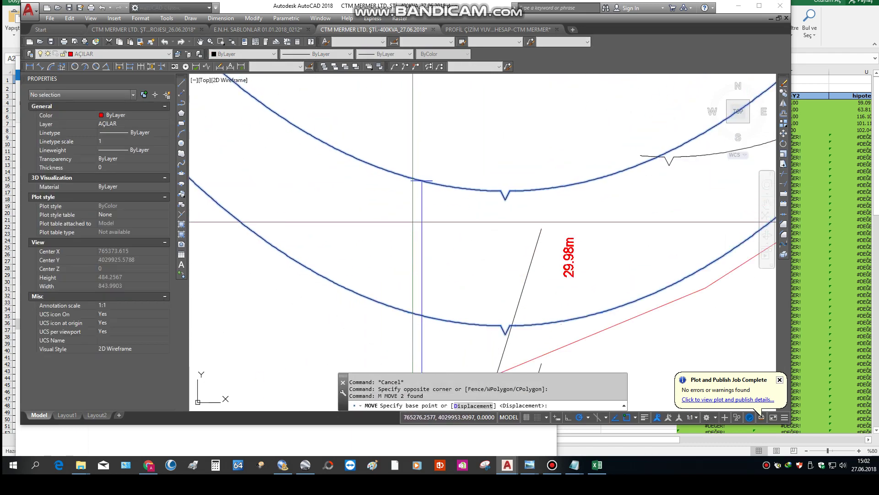
left_click(412, 155)
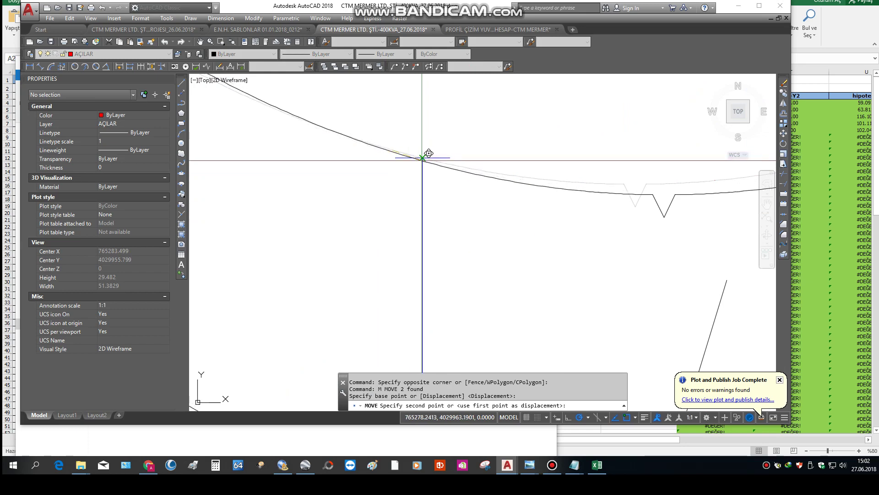
scroll(422, 170, "up", 4)
left_click(422, 174)
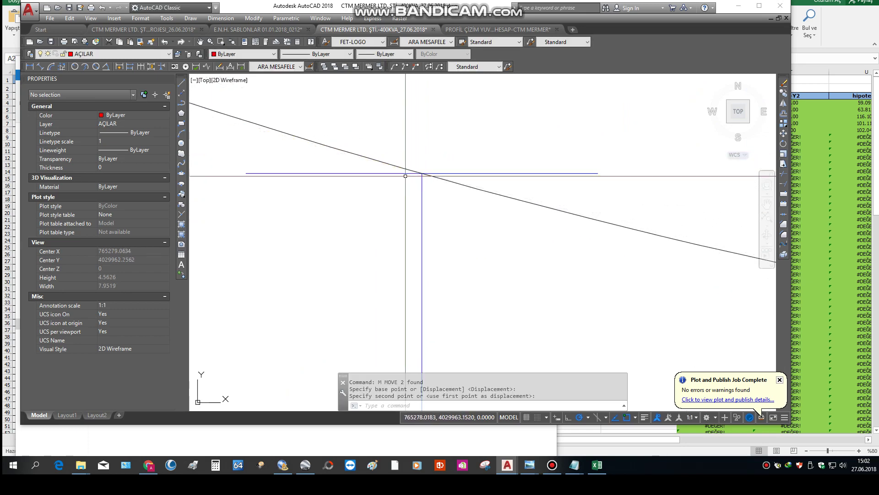
scroll(448, 212, "down", 5)
scroll(509, 139, "down", 5)
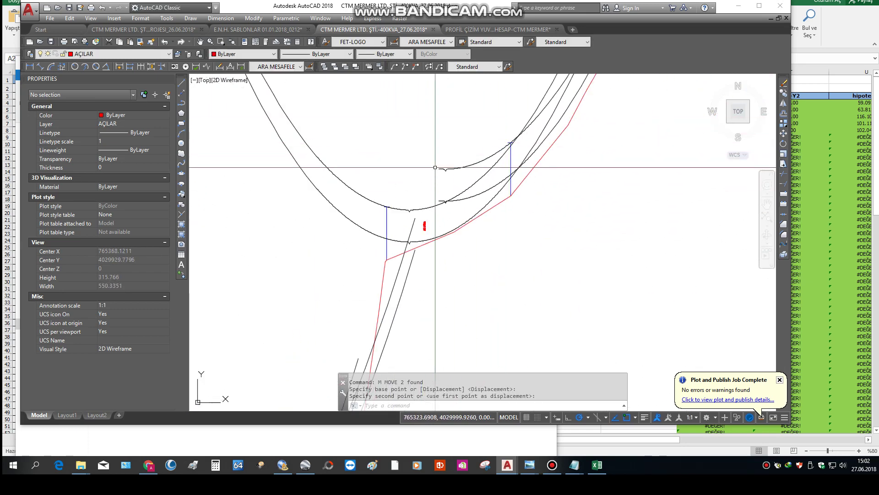
Shift that curve pair back left, taking an upper-curve point right of the left pole onto its top, and check the neighbouring pole
left_click(373, 177)
left_click(334, 220)
type("M")
key("Return")
scroll(392, 219, "up", 8)
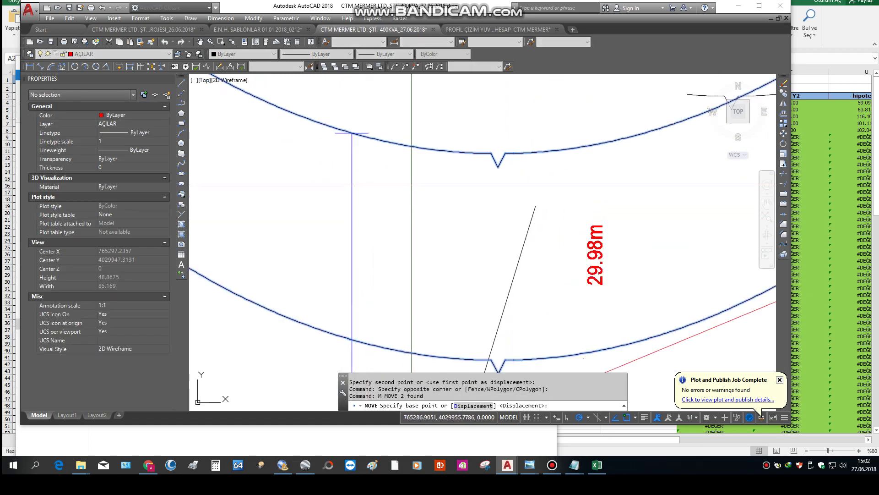
left_click(374, 138)
scroll(356, 130, "up", 6)
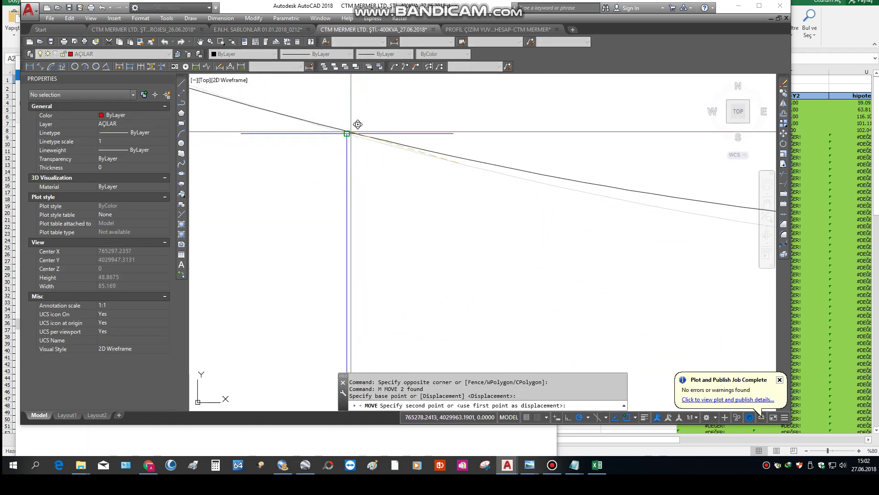
left_click(347, 134)
scroll(366, 175, "down", 8)
scroll(441, 154, "up", 8)
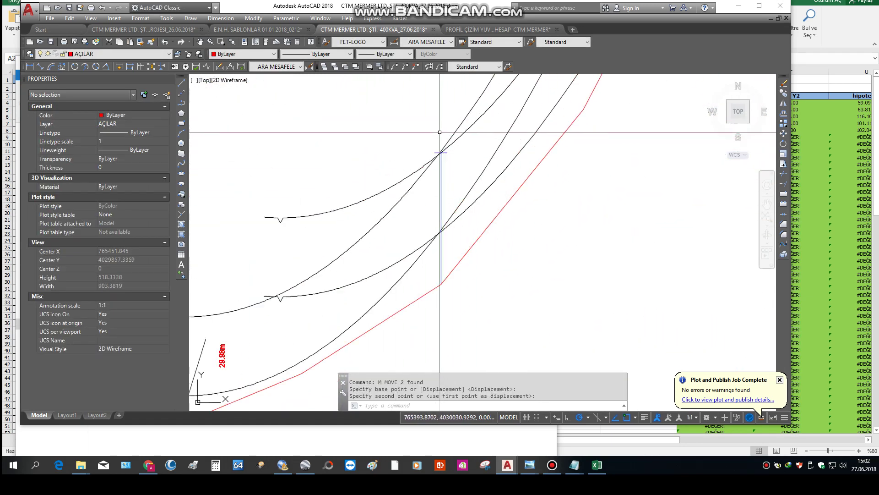
scroll(440, 160, "down", 6)
Nudge the same pair from an upper-curve point just left of the left pole onto the pole top, and view the neighbouring pole
left_click(343, 166)
type("m")
key("Return")
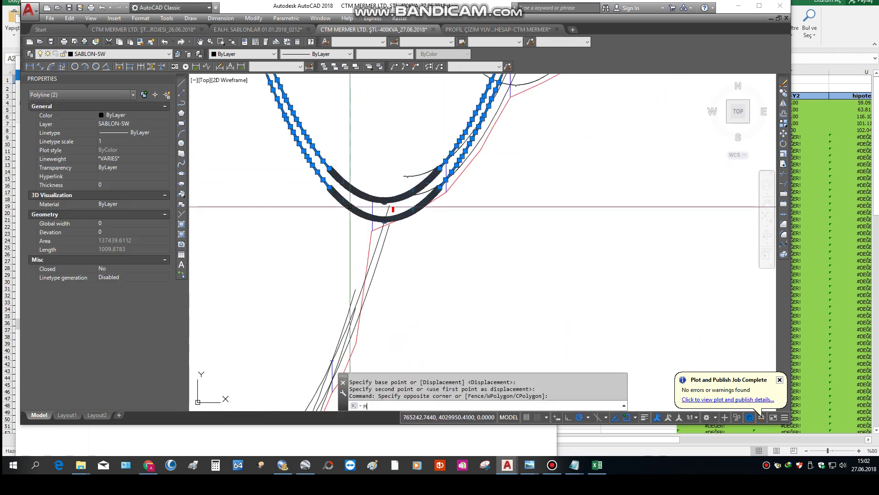
scroll(425, 215, "up", 15)
left_click(407, 219)
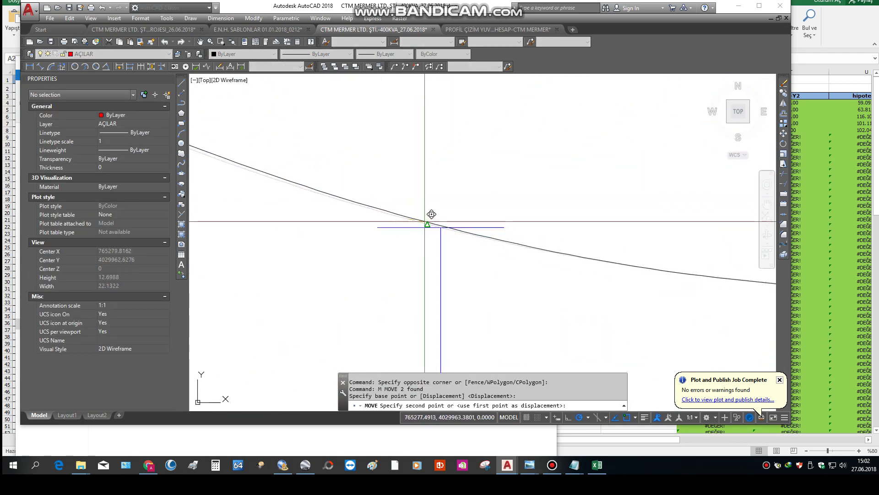
left_click(440, 227)
scroll(413, 204, "down", 15)
scroll(491, 190, "up", 4)
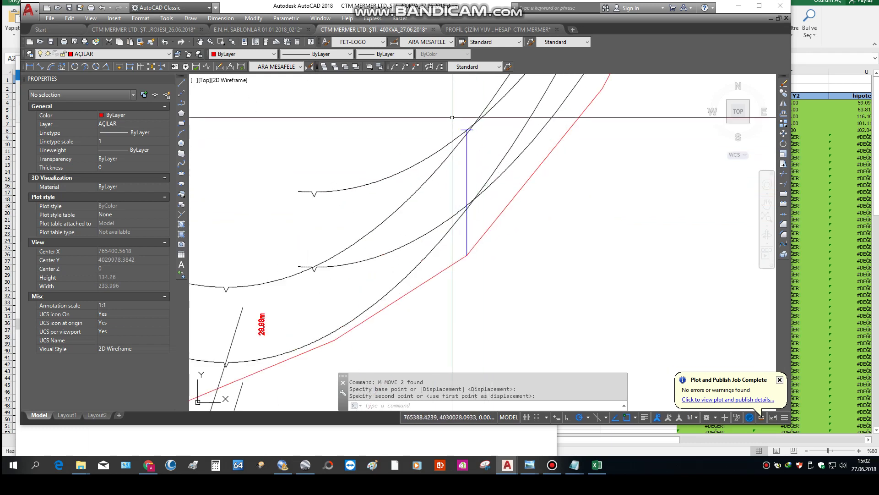
Readjust the pair leftward, keeping its upper curve on the left pole's top, and inspect the curve crossing at the neighbouring pole's top
left_click(274, 194)
left_click(255, 257)
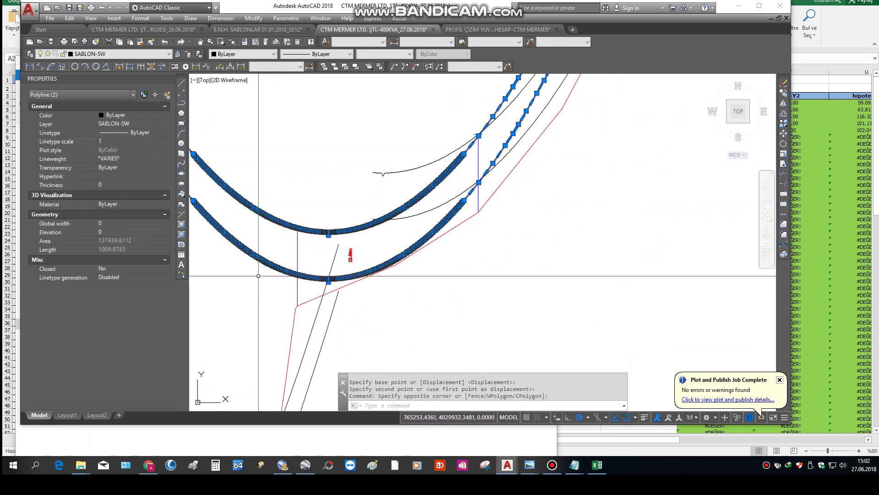
type("m")
scroll(280, 233, "up", 2)
key("Return")
scroll(345, 210, "up", 6)
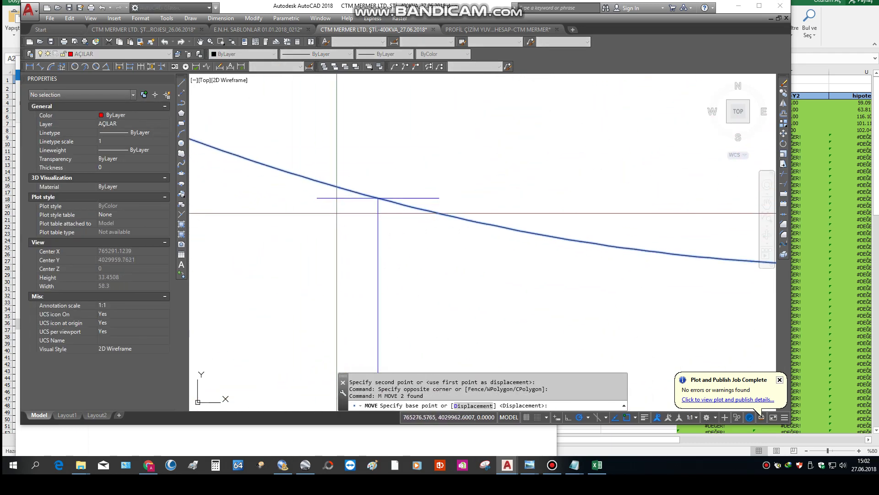
left_click(410, 206)
left_click(377, 197)
scroll(340, 214, "down", 10)
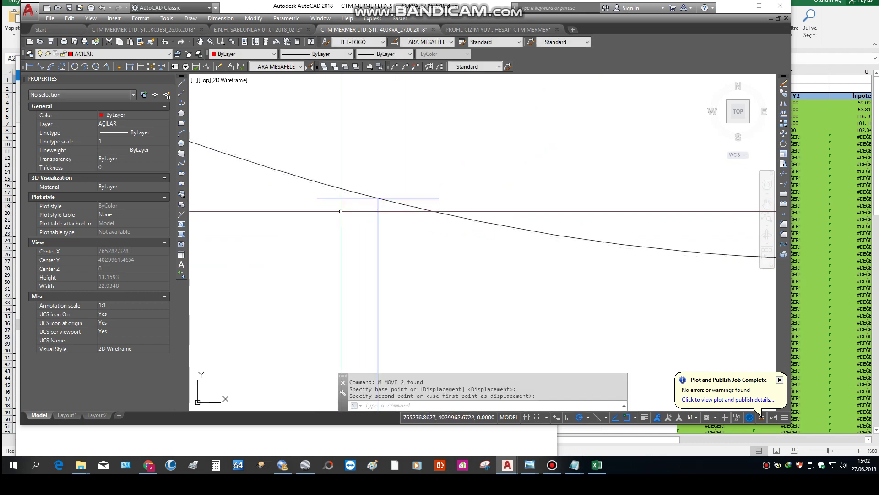
scroll(550, 164, "up", 8)
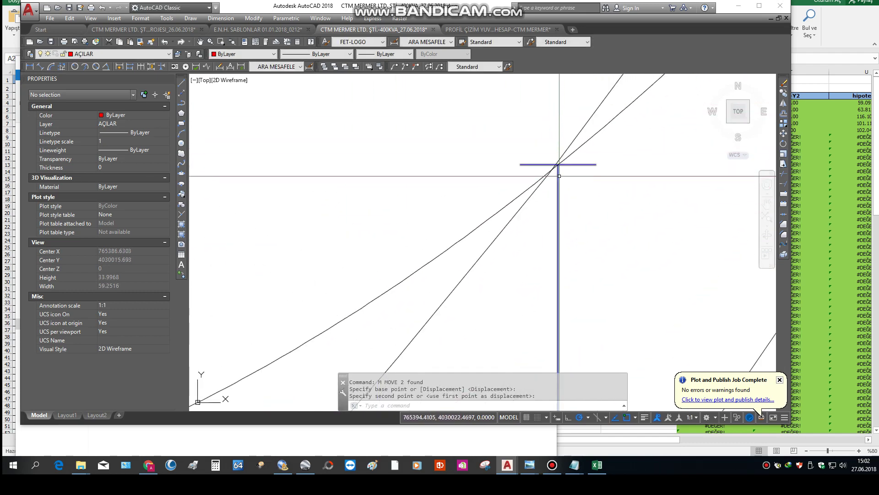
scroll(540, 178, "down", 8)
Fine-tune the pair with a very small move that snaps its upper curve exactly onto the left pole's top endpoint
left_click(342, 238)
left_click(307, 302)
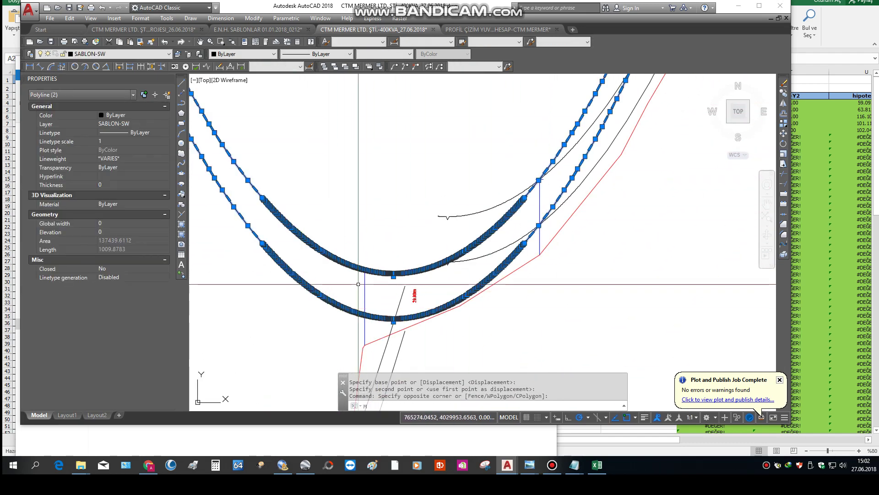
type("m")
key("space")
scroll(369, 278, "up", 8)
scroll(360, 256, "up", 15)
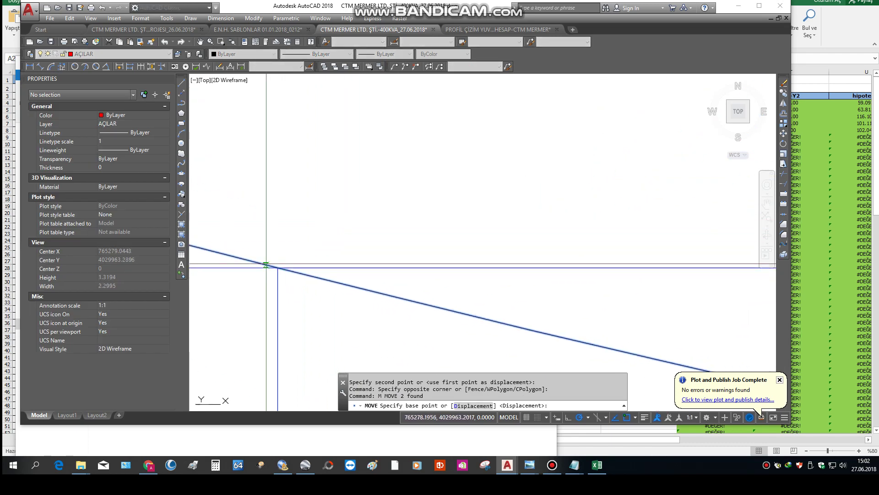
left_click(272, 265)
left_click(278, 268)
scroll(303, 265, "down", 5)
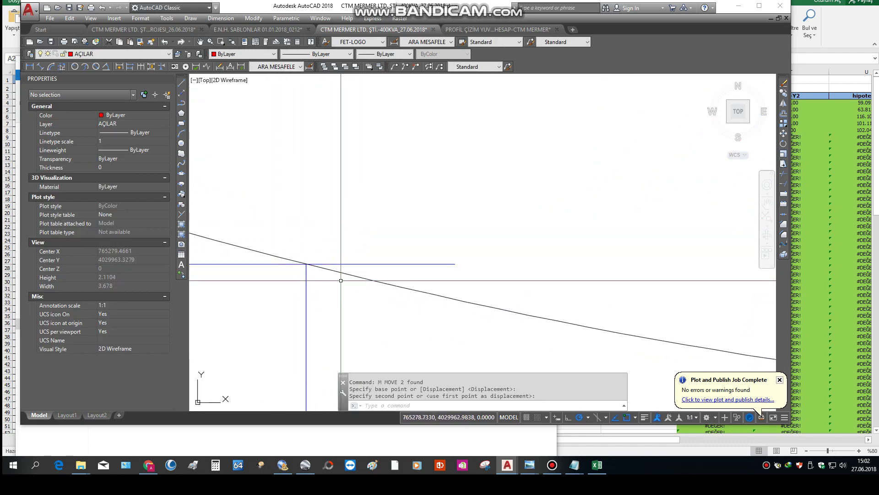
Add the note "ELİNİZ ALIŞTIKÇA BU İŞLEMDE HIZLANIRSINIZ BEN VİDEO İÇİN UĞRAŞIYORUM." as a new paragraph in the Notepad file
left_click(574, 465)
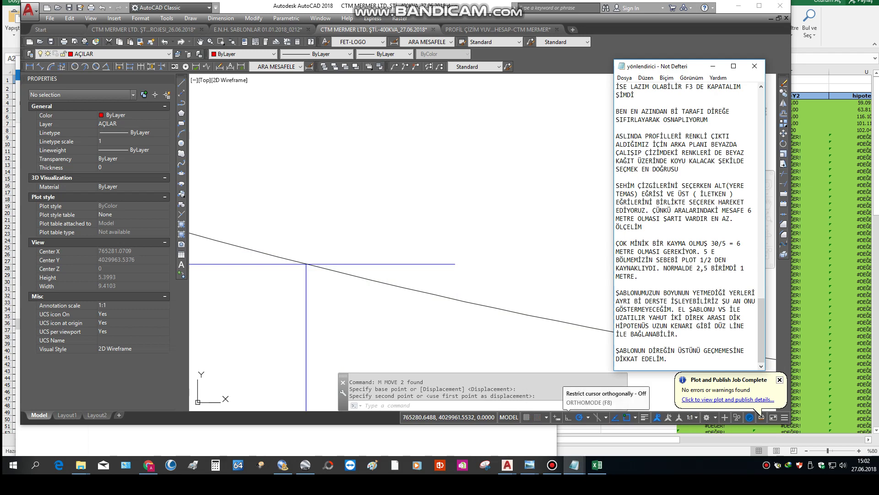
key("Return")
key("Return")
type("ELİNİZ ALIŞTIKÇA BU İŞLEMDE")
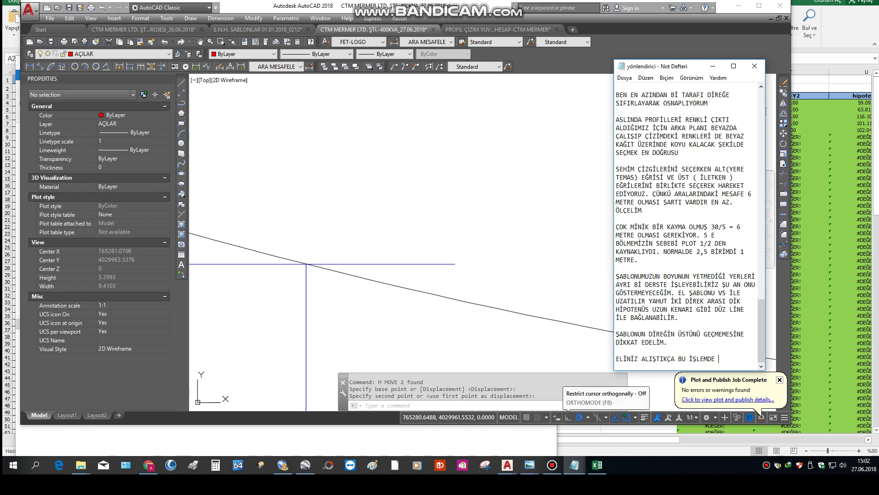
type(" HIZLANIRSINIZ BEN VİDEO İÇİN ")
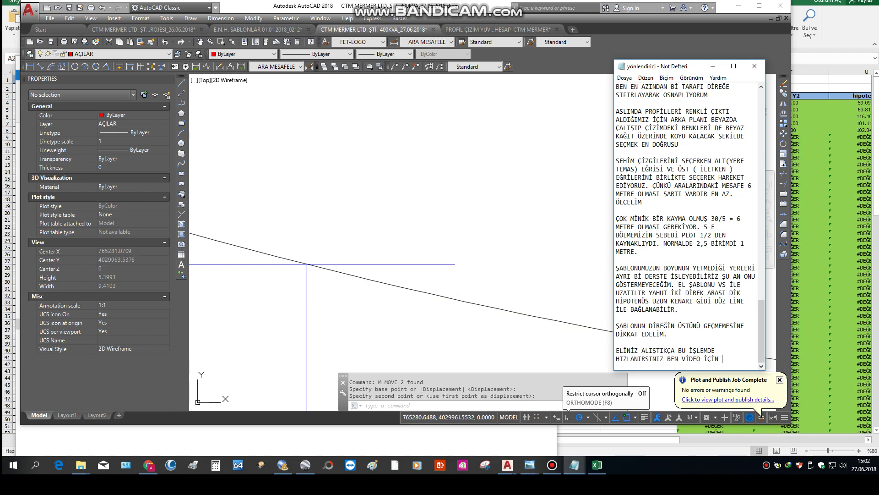
type("UĞRAŞIYORUM.")
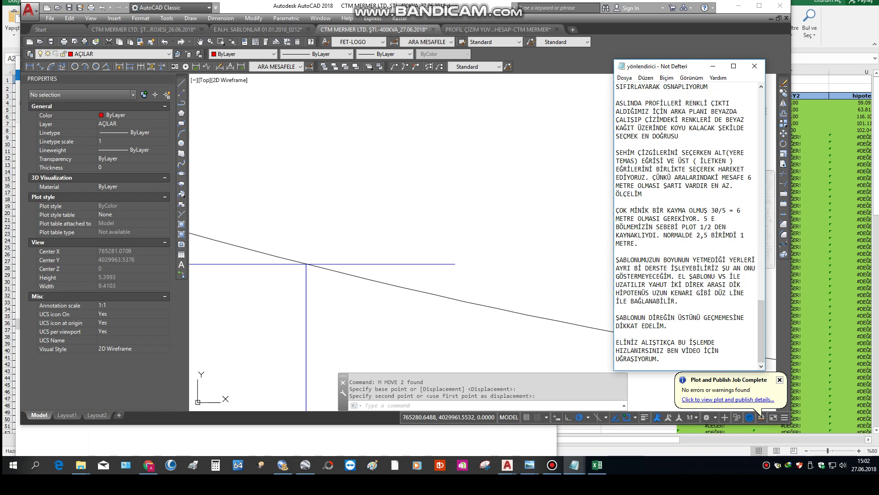
Switch back to the AutoCAD drawing and examine how the sag curve pair meets the left pole's top and the neighbouring pole's top
left_click(475, 220)
scroll(471, 232, "down", 8)
middle_click_drag(530, 244, 460, 238)
scroll(406, 236, "up", 5)
scroll(405, 235, "down", 5)
key("Escape")
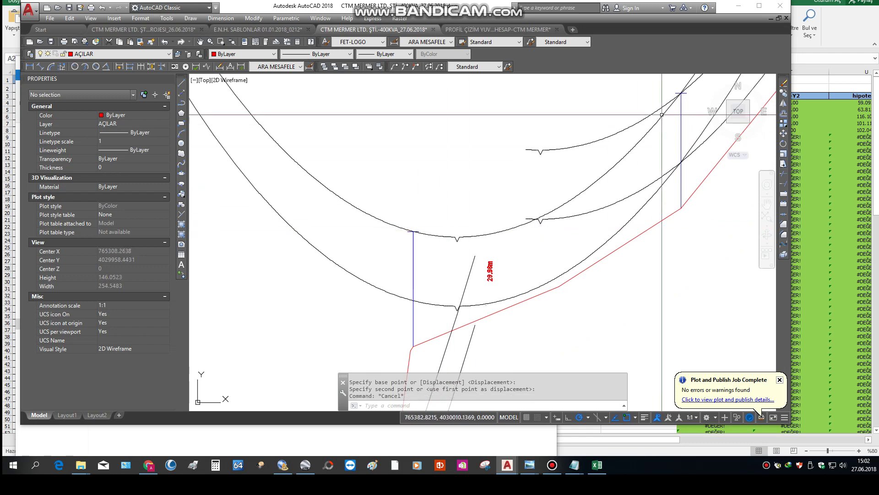
scroll(682, 93, "up", 3)
key("Escape")
key("Escape")
scroll(426, 197, "up", 3)
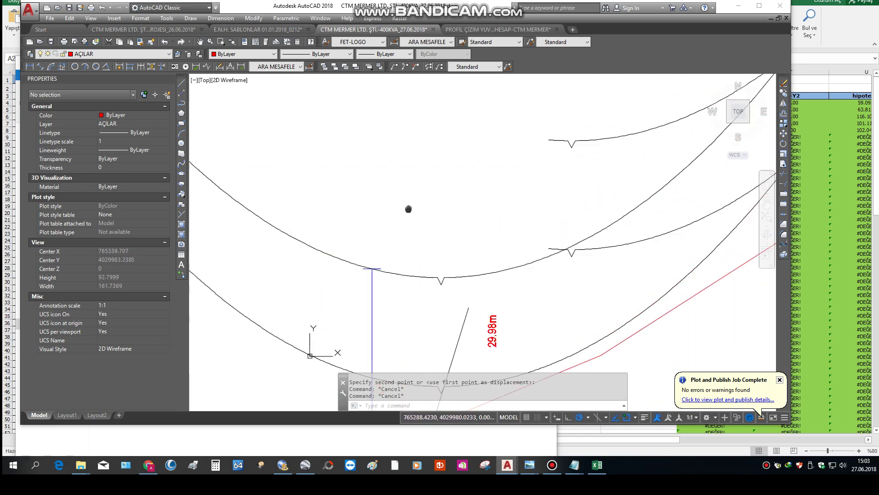
Move the curve pair from an upper-curve point just left of the left pole onto the pole top, and inspect the neighbouring pole
left_click(420, 178)
left_click(361, 316)
type("m")
key("Return")
scroll(485, 237, "up", 8)
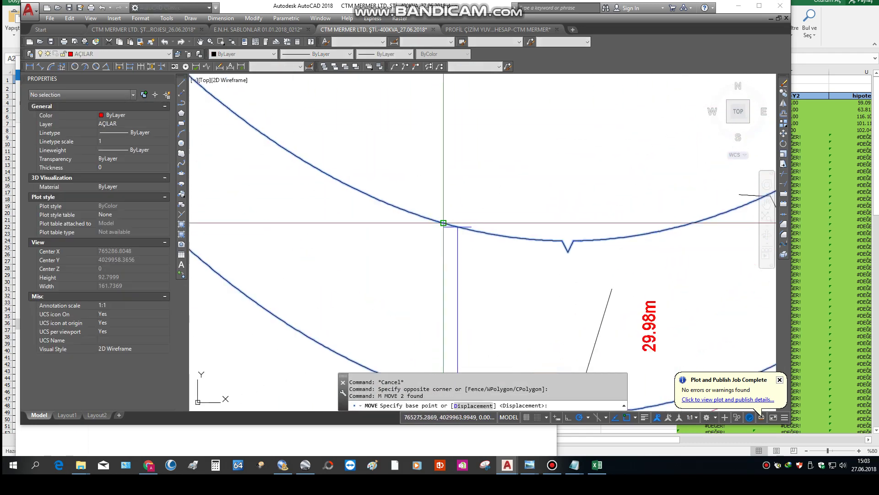
scroll(486, 237, "up", 10)
left_click(516, 219)
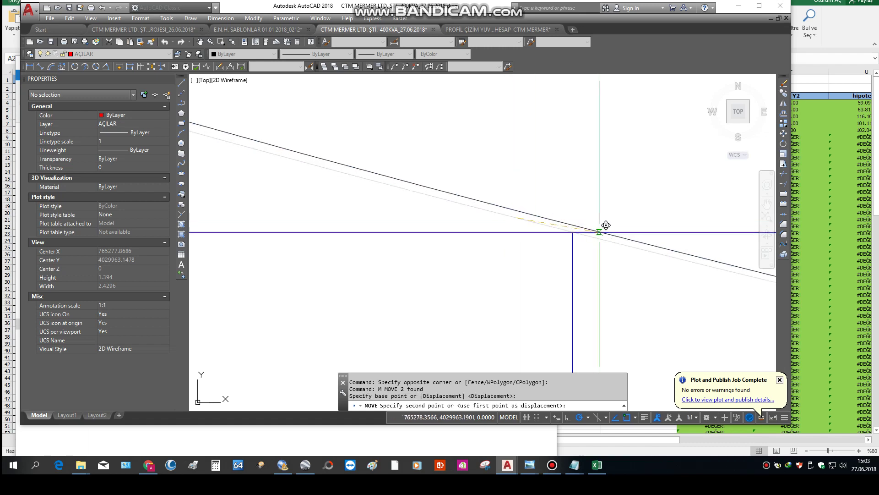
left_click(572, 232)
scroll(513, 250, "down", 10)
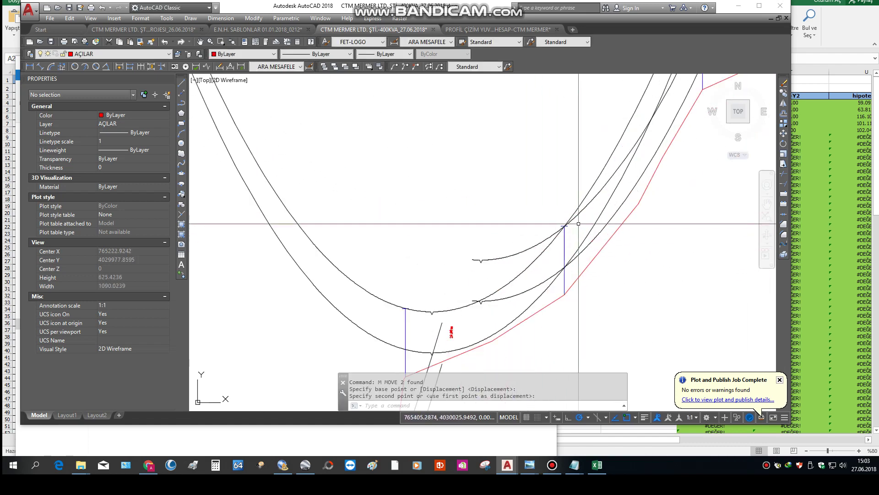
scroll(522, 229, "up", 10)
scroll(530, 213, "down", 15)
scroll(530, 219, "down", 2)
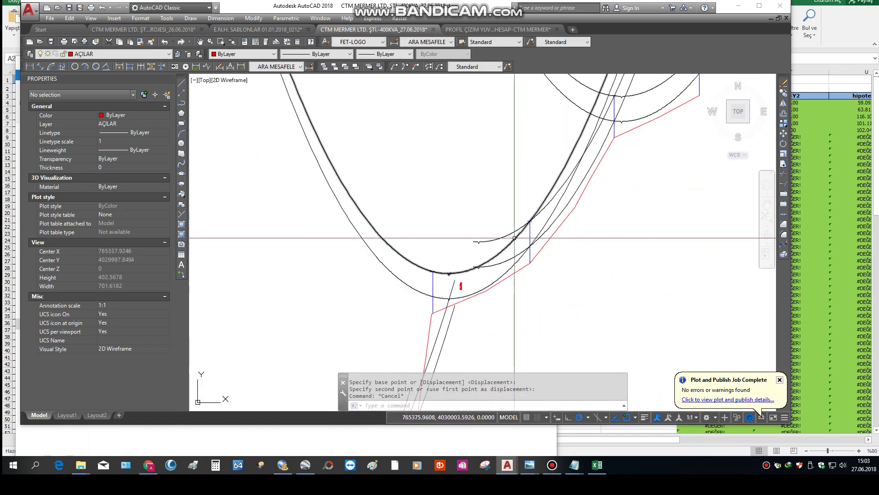
Trim the curves that overrun the left and neighbouring poles, using both pole lines as cutting edges
key("Escape")
type("TR")
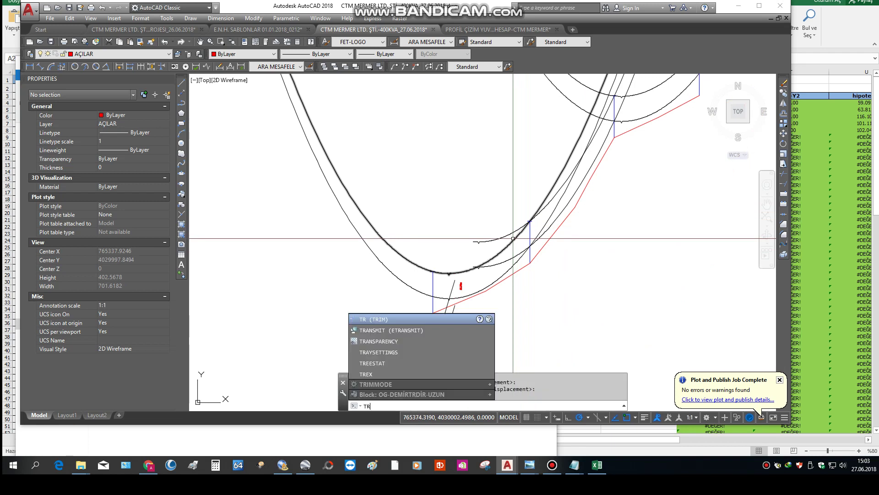
key("Return")
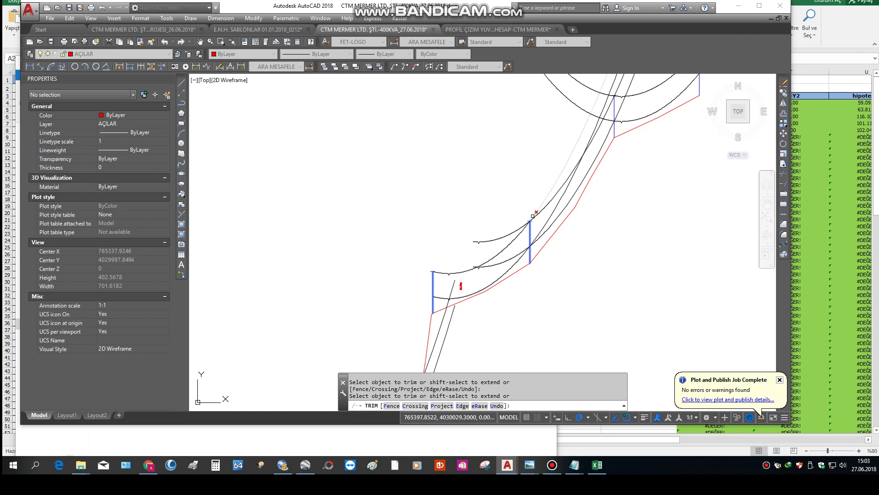
left_click(533, 215)
left_click(542, 214)
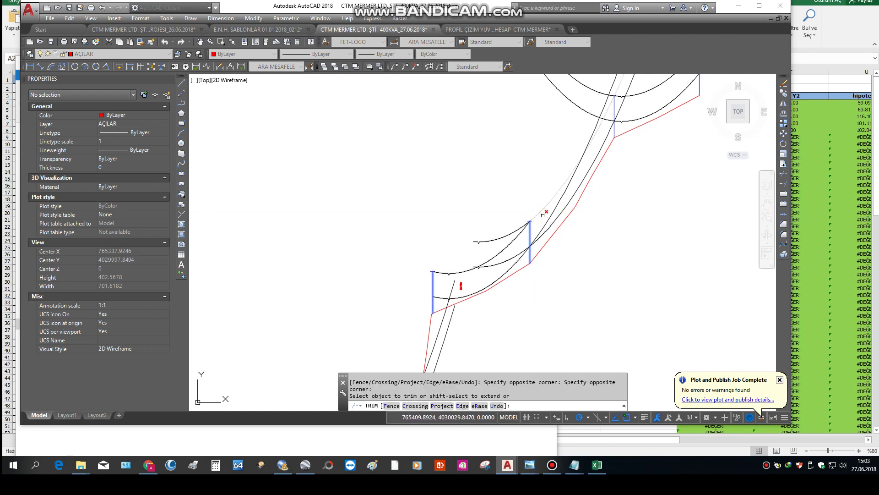
middle_click_drag(562, 187, 478, 270)
Trim the excess curves outside the next uphill span, using its two pole lines as cutting edges
key("Return")
key("Return")
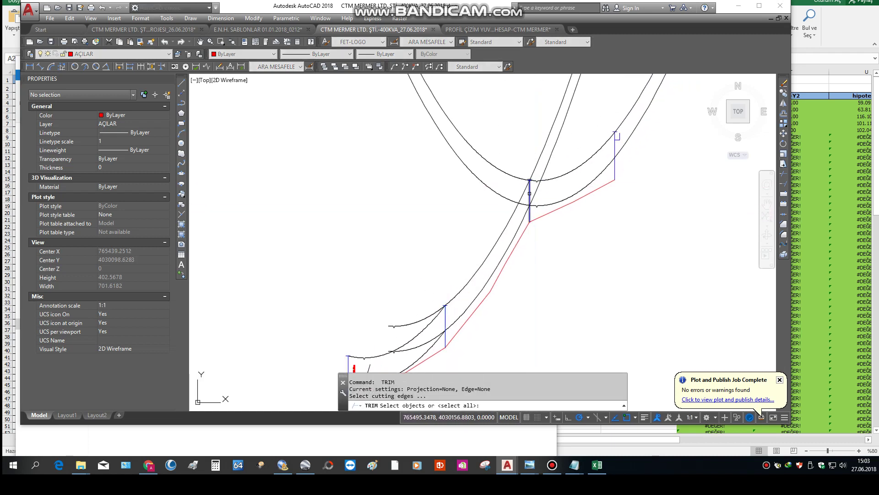
left_click(530, 191)
left_click(614, 150)
middle_click_drag(615, 150, 559, 217)
key("Return")
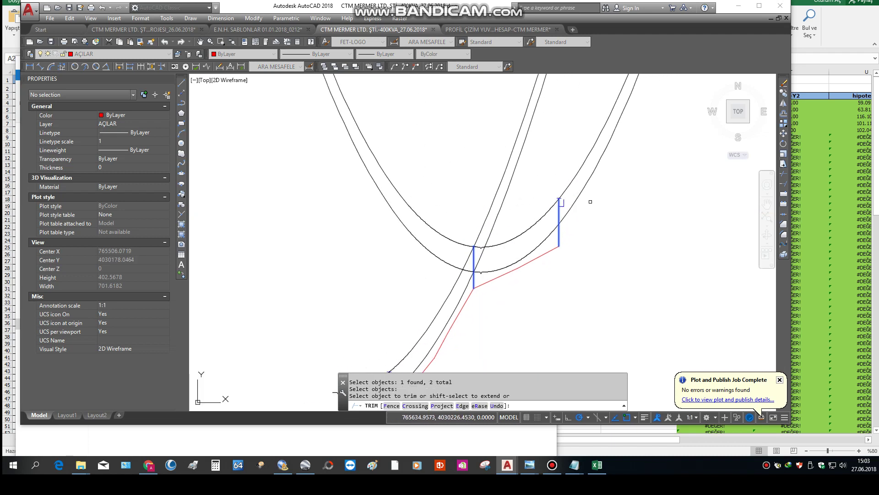
left_click(591, 202)
left_click(567, 147)
left_click(537, 153)
left_click(496, 169)
left_click(465, 189)
left_click(393, 231)
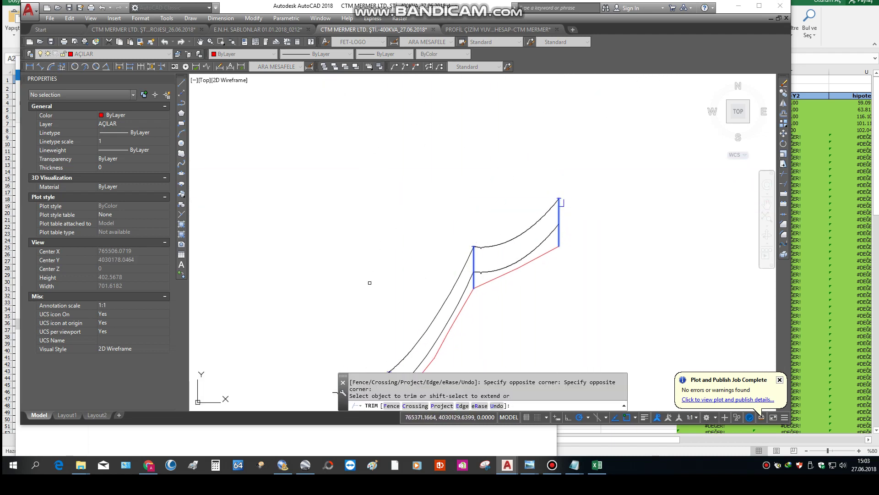
Trim the curve overrun beyond the upper pole of the lower span, using that pole line as the cutting edge
middle_click_drag(371, 287, 510, 132)
mouse_move(431, 332)
middle_mouse_down()
mouse_move(482, 177)
mouse_move(459, 244)
middle_mouse_up()
scroll(482, 177, "down", 4)
left_click(444, 268)
scroll(443, 268, "up", 4)
scroll(438, 298, "up", 2)
key("Escape")
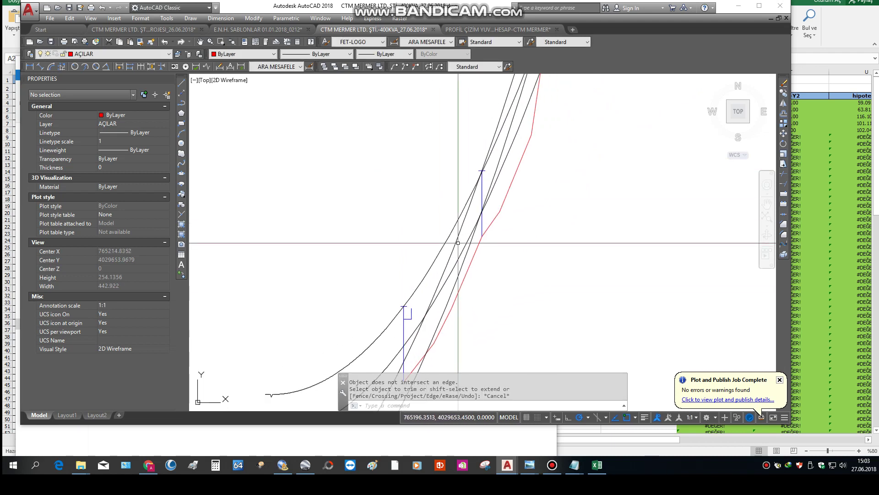
type("tr")
key("Return")
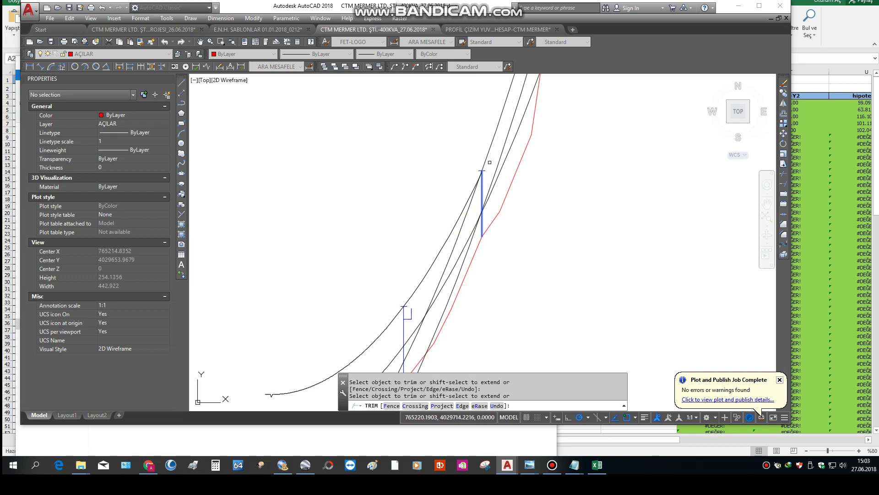
middle_click_drag(539, 143, 465, 306)
scroll(465, 277, "down", 6)
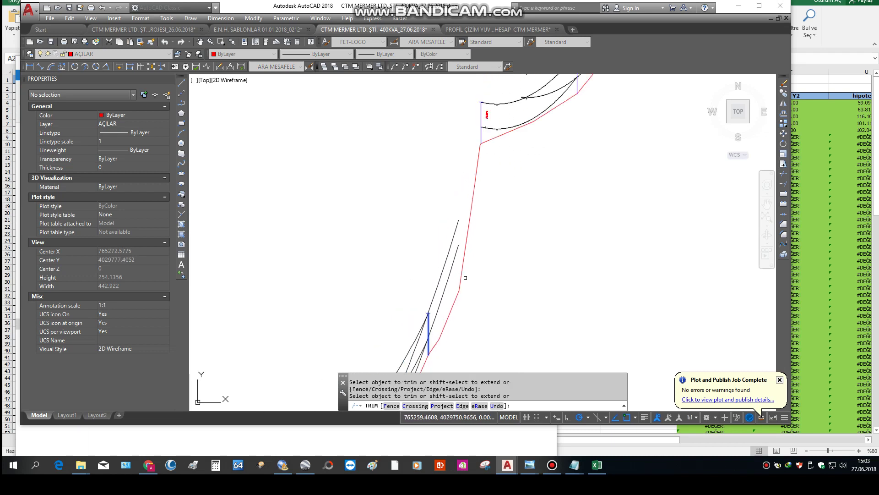
key("Escape")
Move the pair of steep curves at the lower span's upper pole from an upper-curve point above the pole onto its top
scroll(460, 274, "up", 4)
scroll(461, 274, "up", 3)
key("Escape")
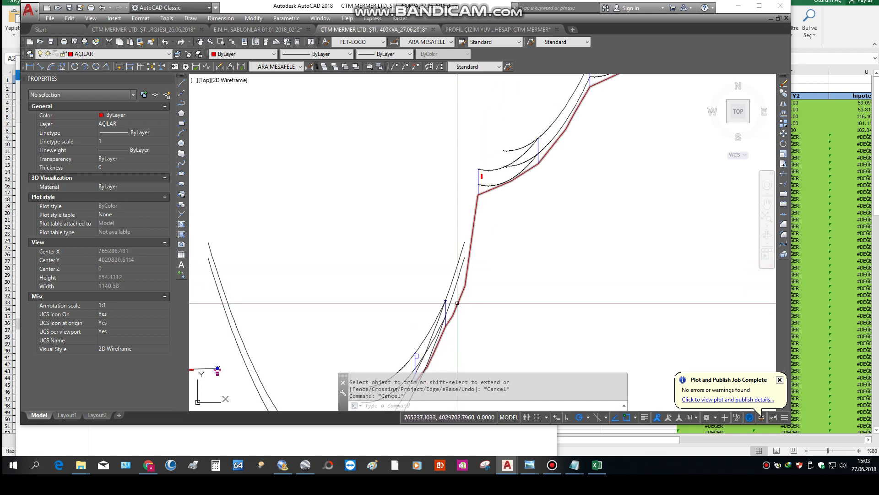
scroll(457, 263, "down", 3)
scroll(476, 196, "down", 6)
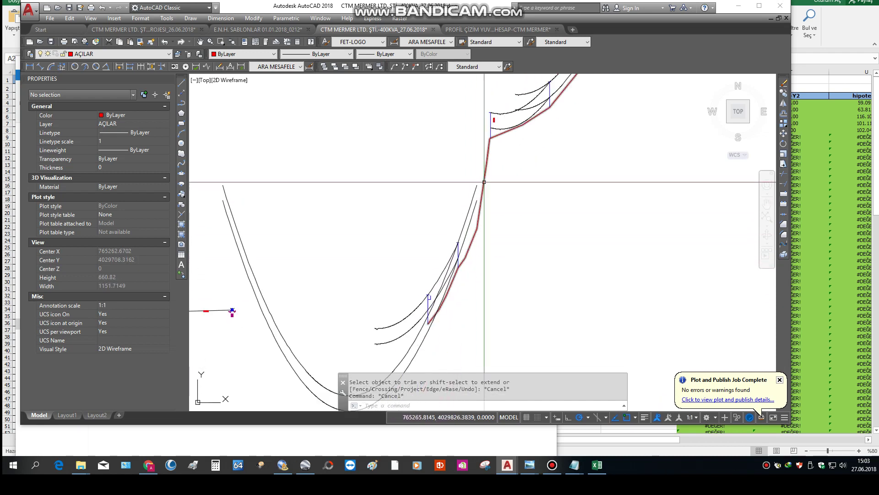
scroll(478, 192, "up", 4)
left_click(463, 214)
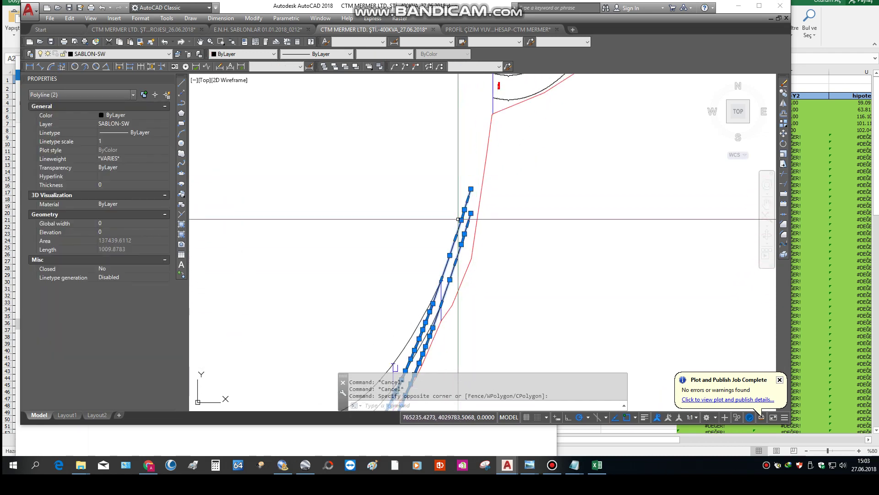
type("m")
key("Return")
scroll(463, 220, "up", 2)
scroll(434, 313, "up", 2)
scroll(440, 307, "down", 2)
left_click(451, 301)
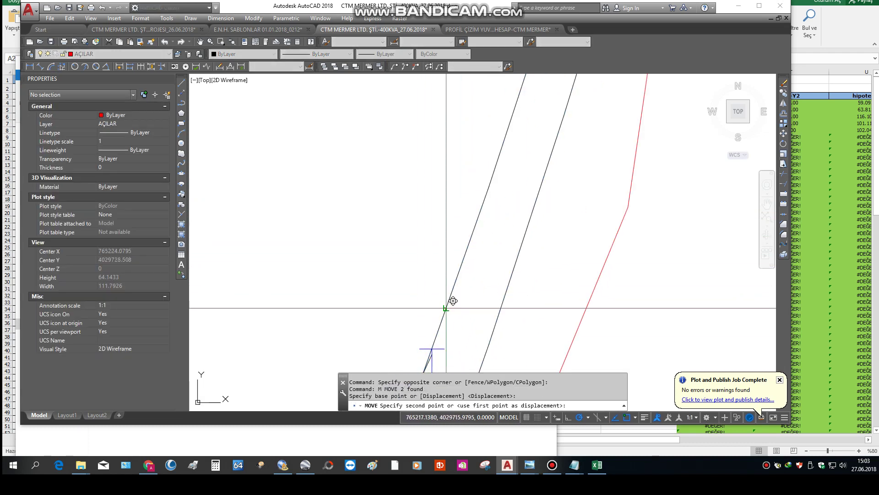
left_click(435, 343)
scroll(429, 302, "up", 2)
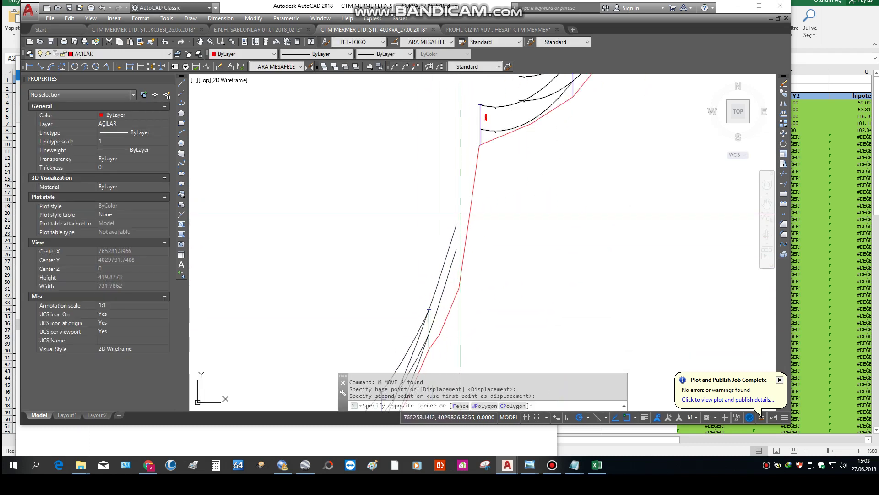
Shift the same steep pair farther down, taking a higher upper-curve point onto the top of the lower span's upper pole
left_click(440, 270)
scroll(430, 313, "up", 3)
type("m")
key("Return")
left_click(459, 202)
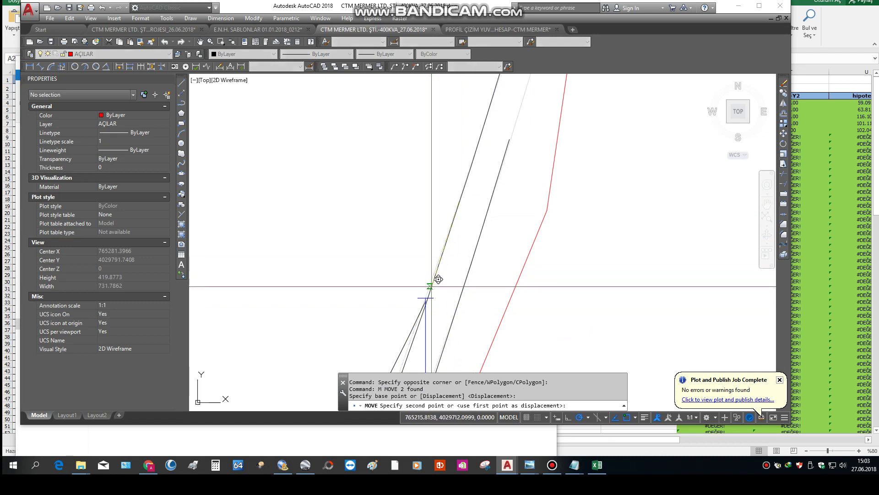
left_click(427, 299)
scroll(436, 278, "up", 3)
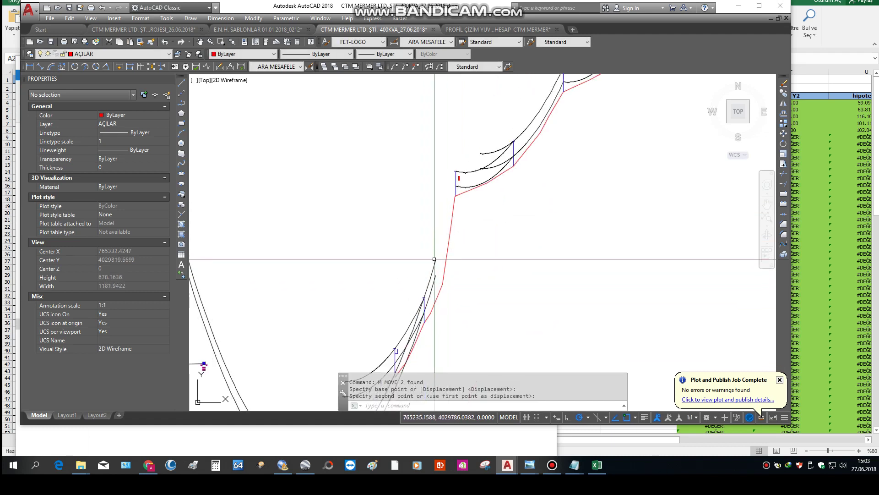
Draw a straight line from the upper steep curve's free end to the top of the next uphill pole
type("l")
key("Return")
left_click(455, 207)
scroll(458, 167, "up", 3)
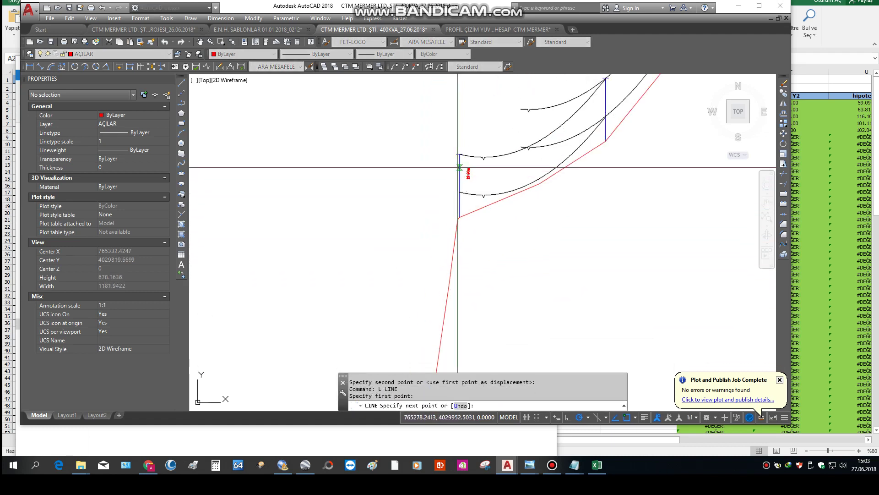
scroll(459, 157, "up", 5)
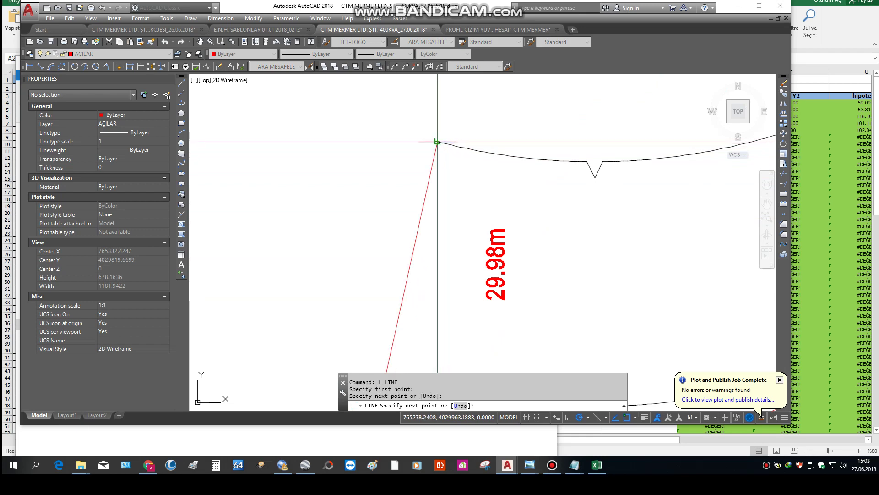
scroll(438, 145, "down", 2)
scroll(436, 148, "up", 3)
key("Escape")
key("Return")
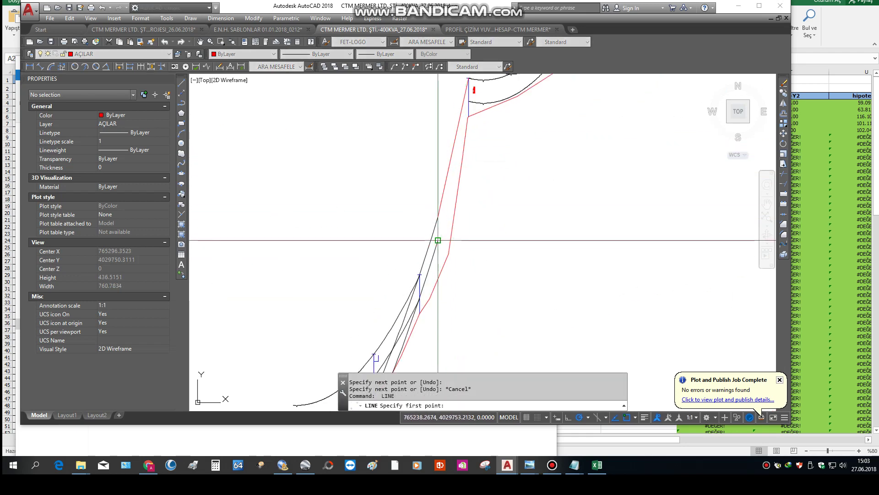
left_click(438, 240)
scroll(472, 106, "up", 4)
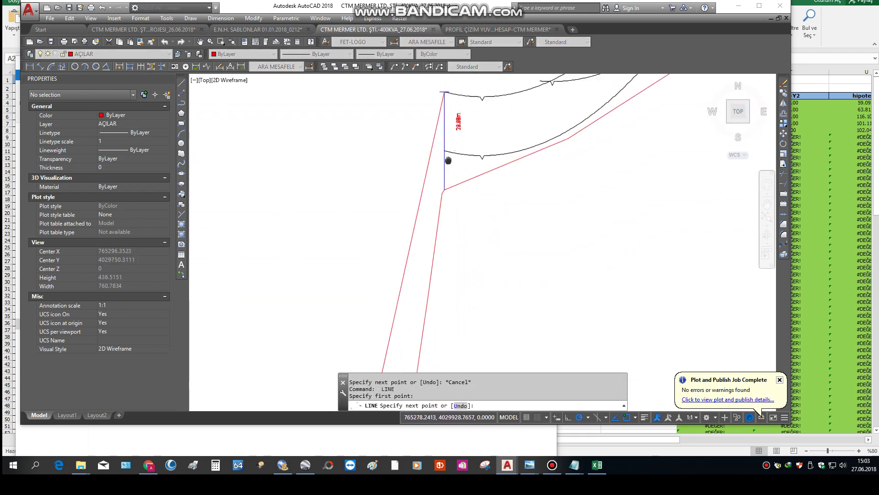
key("Escape")
Start the Offset command
type("o")
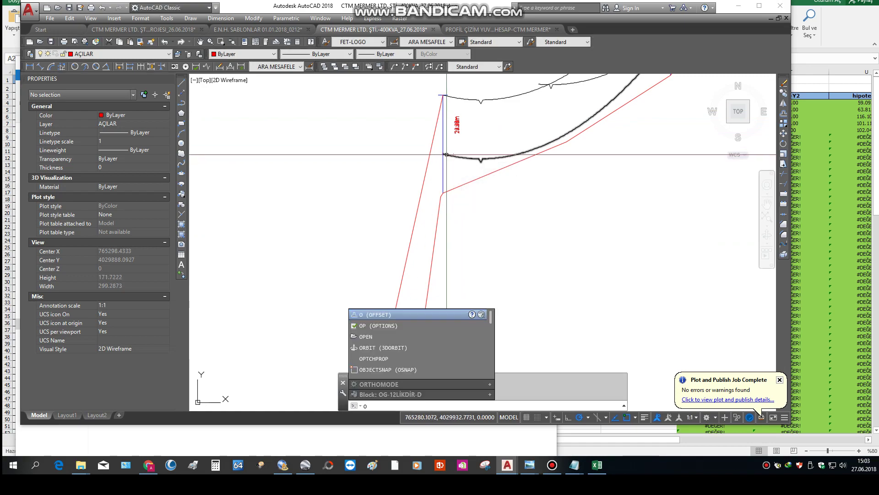